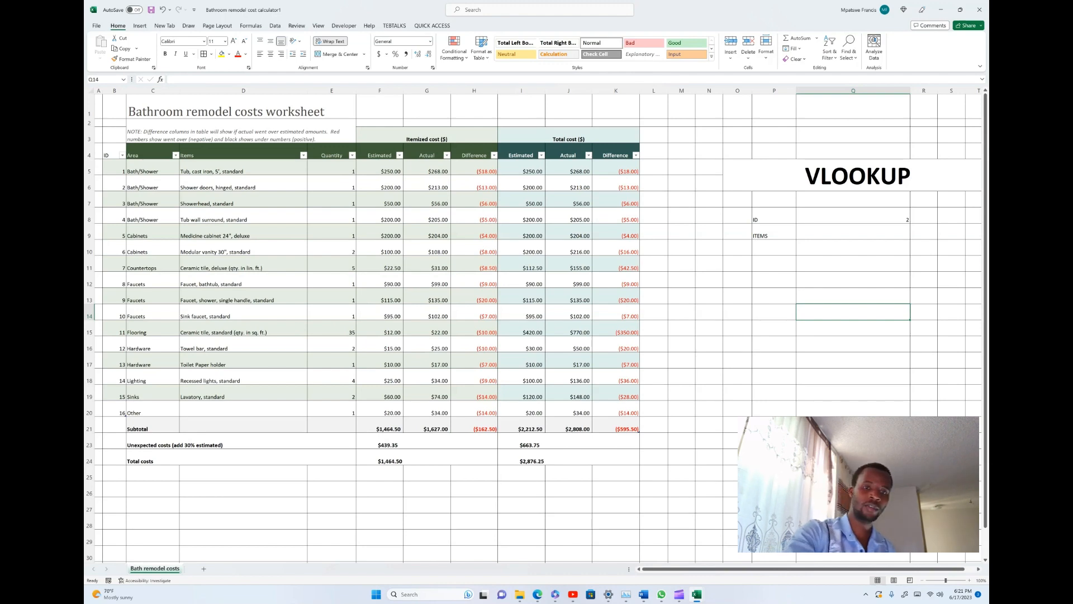
scroll(533, 280, down, 1)
scroll(534, 324, up, 1)
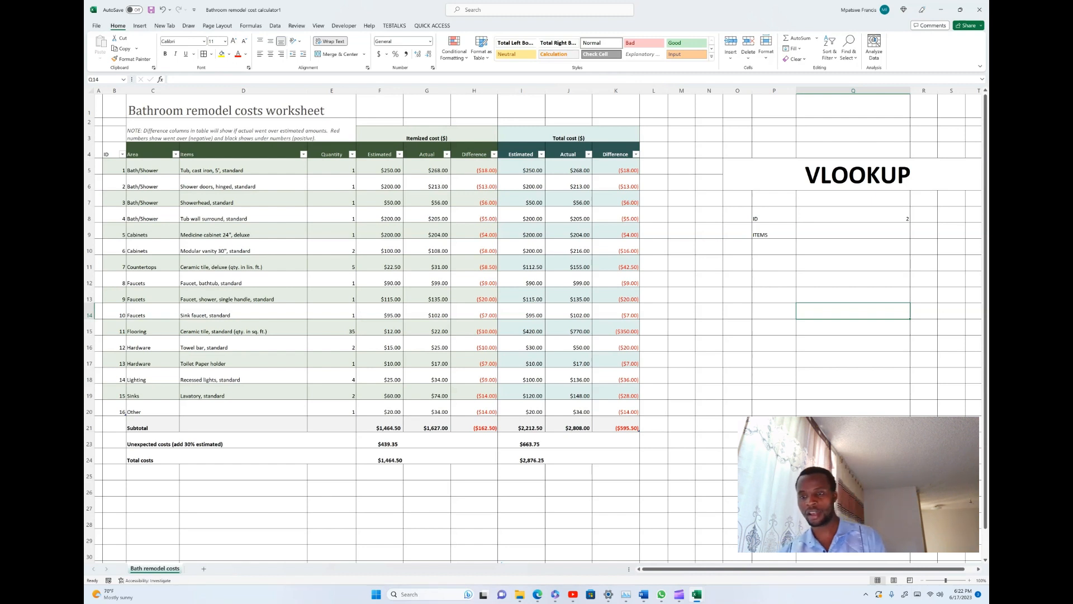
mouse_move(697, 595)
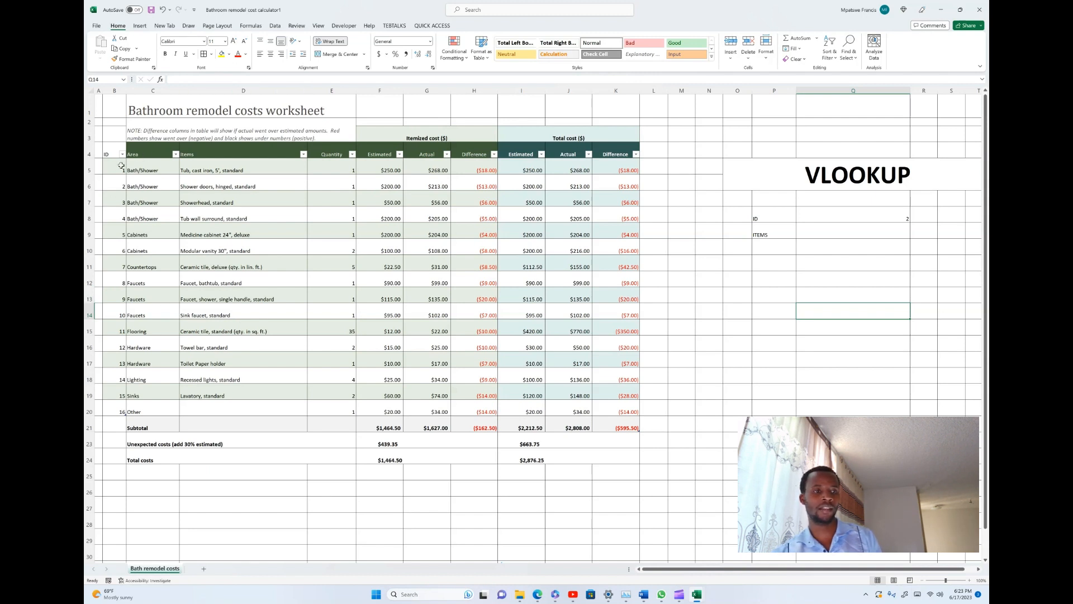
Review the sort settings for the ID values in B5:B20 and close them without sorting
drag(115, 167, 105, 412)
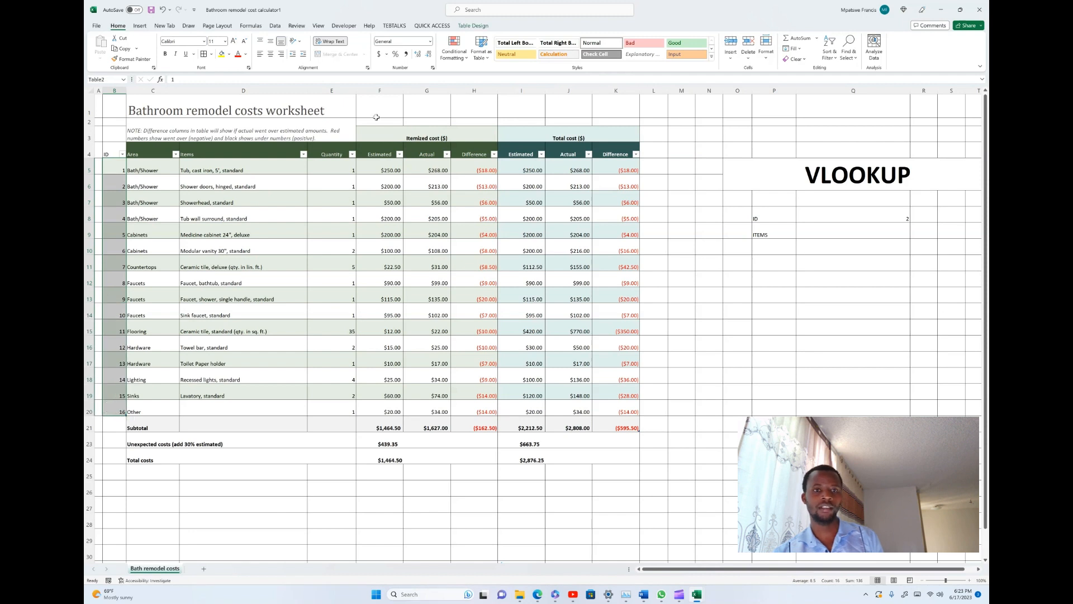
click(275, 26)
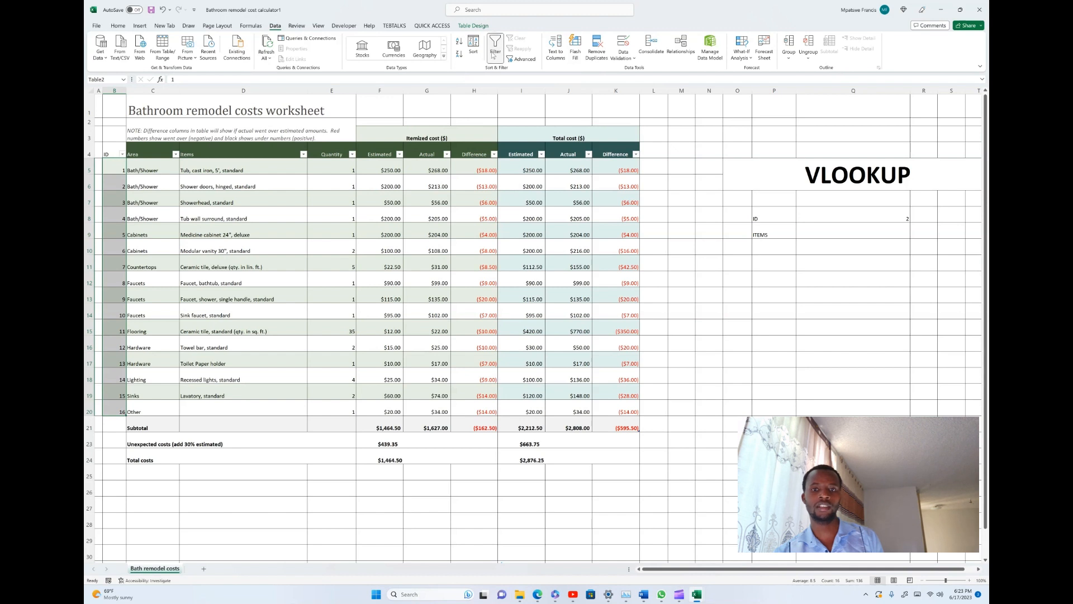
click(473, 49)
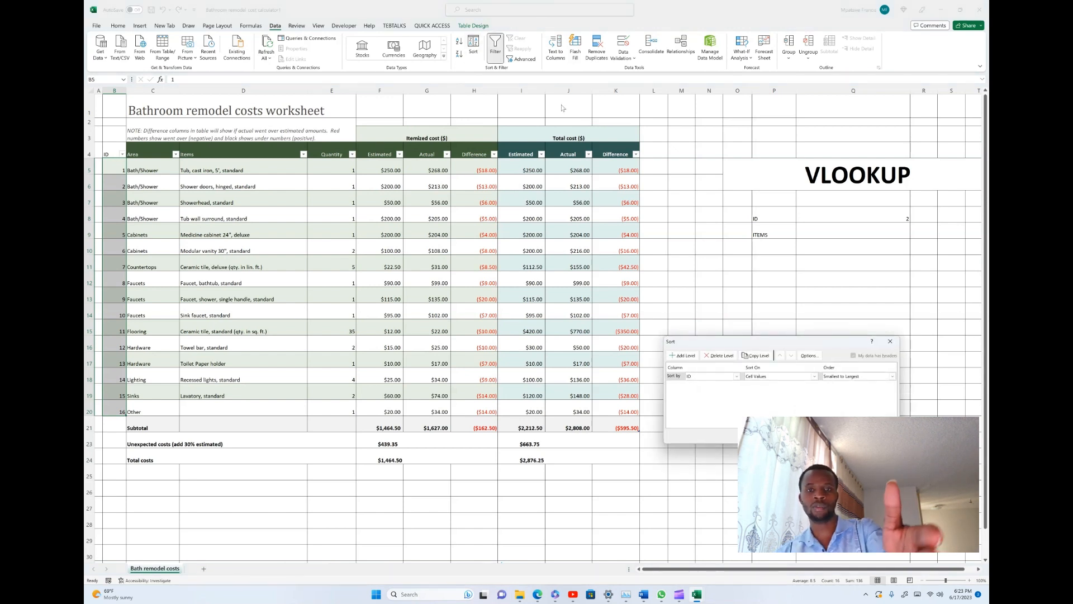
click(890, 341)
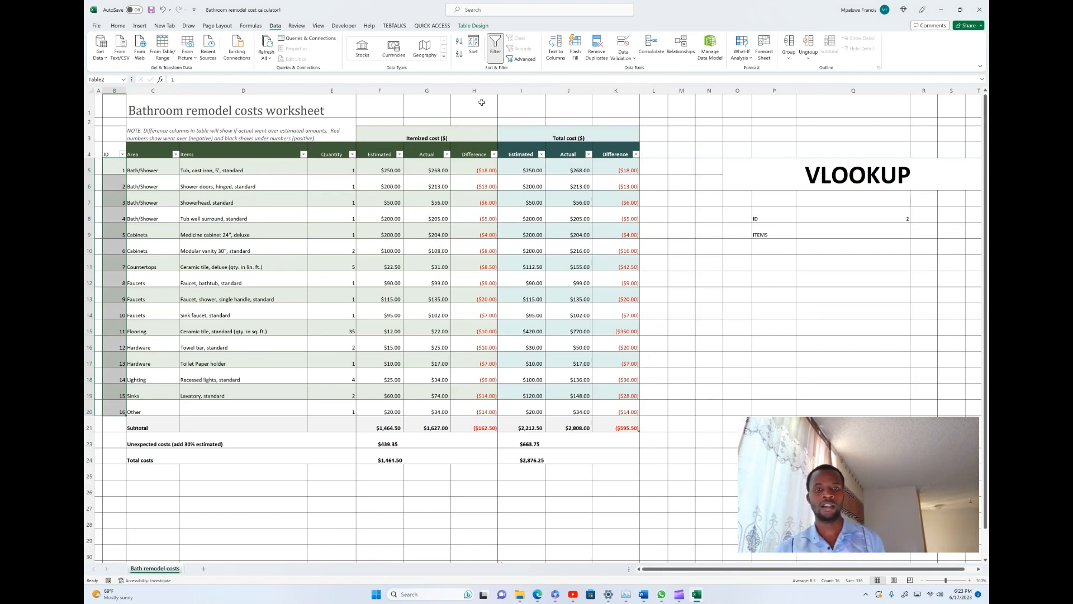
Go through the ID column cell by cell from the first row to ID 16 to check the order
click(120, 173)
click(126, 184)
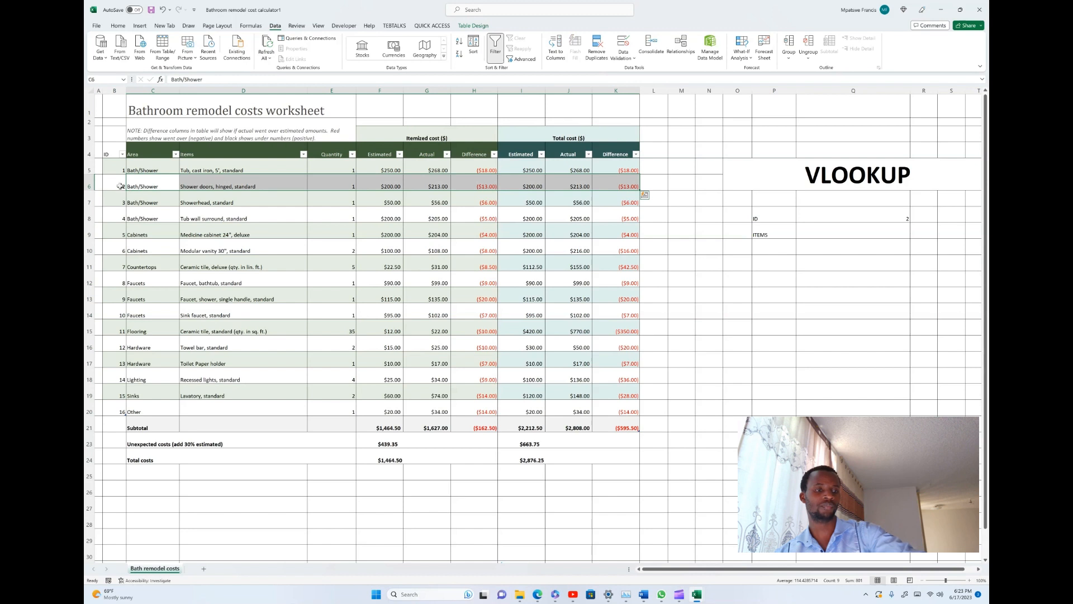
click(120, 189)
click(119, 201)
click(119, 221)
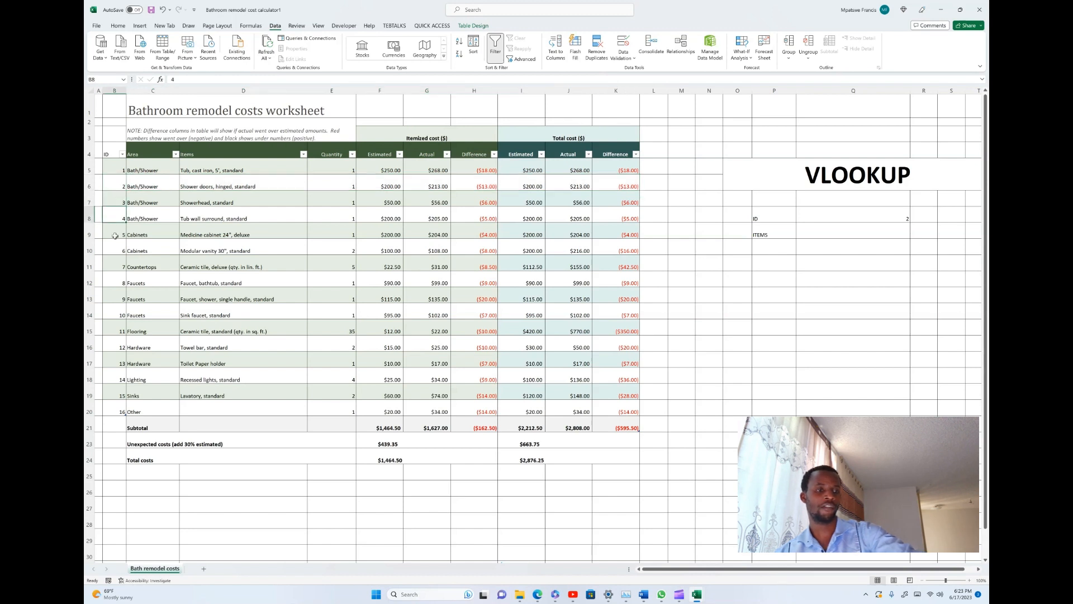
click(116, 235)
click(116, 250)
click(120, 265)
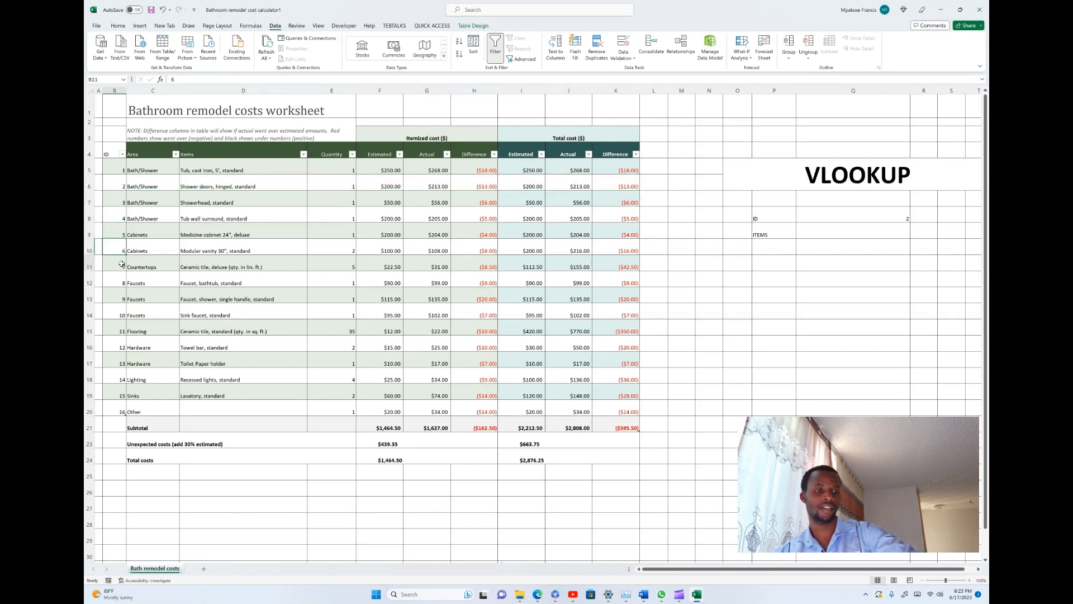
click(122, 283)
click(122, 300)
click(123, 315)
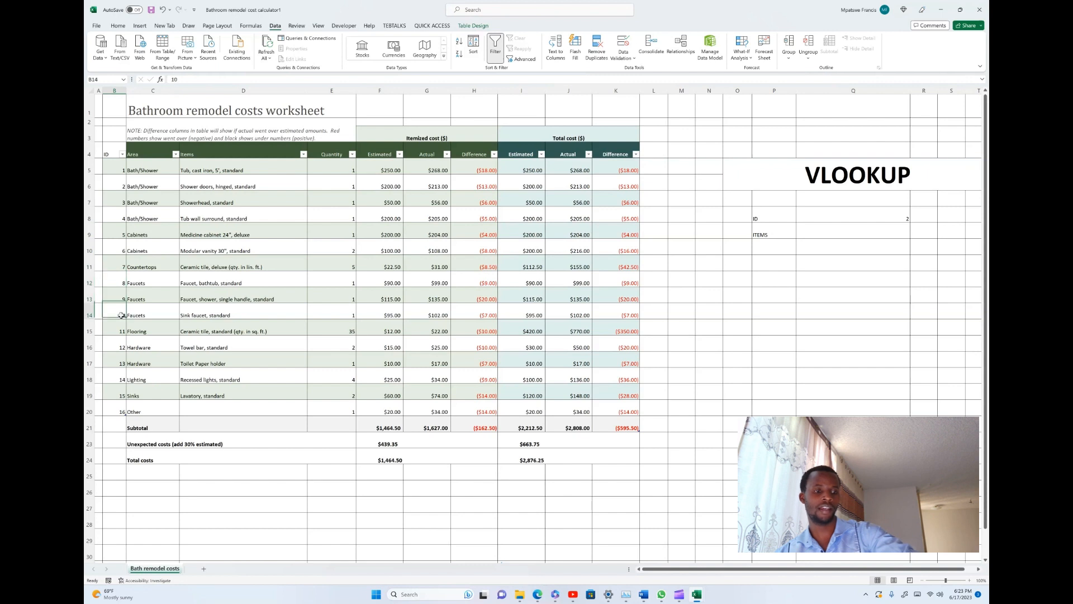
click(121, 331)
click(119, 348)
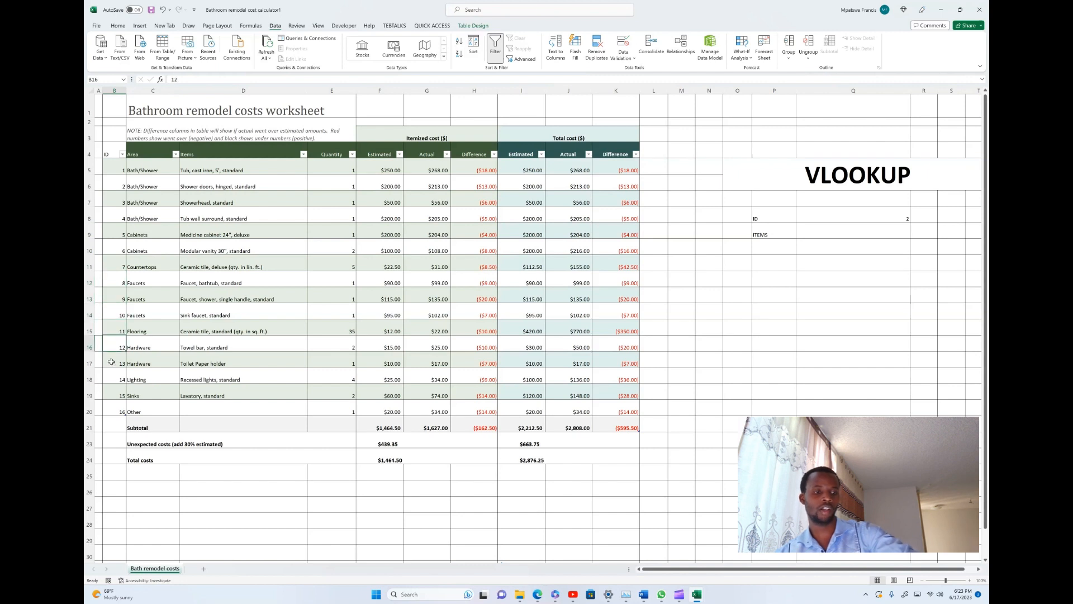
click(112, 362)
click(117, 376)
click(120, 394)
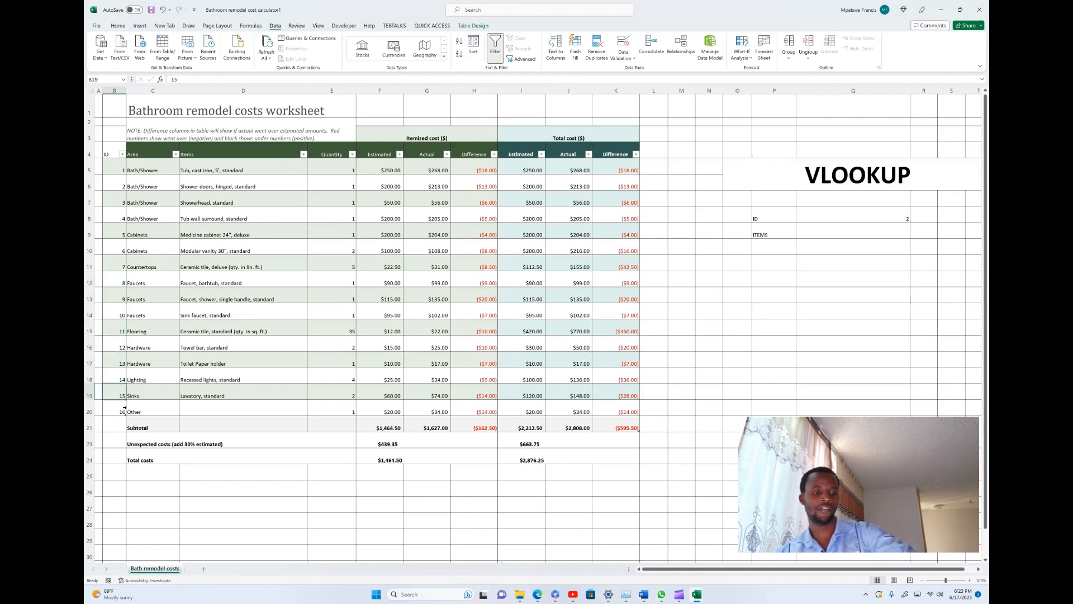
click(126, 406)
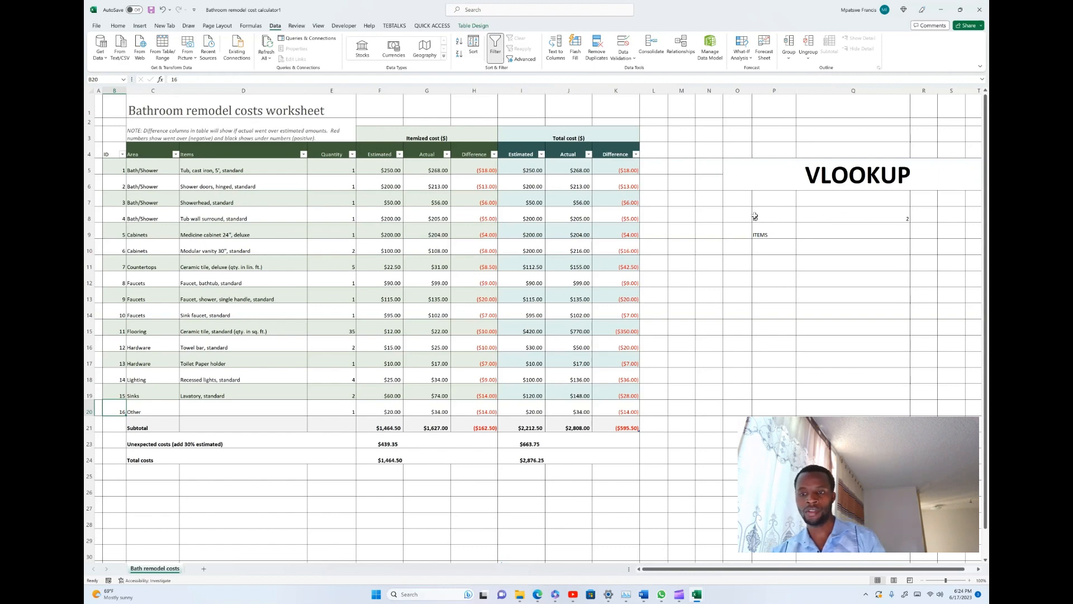
Enlarge the text of the ID and ITEMS lookup block in P8:Q9 to font size 18
drag(755, 216, 886, 230)
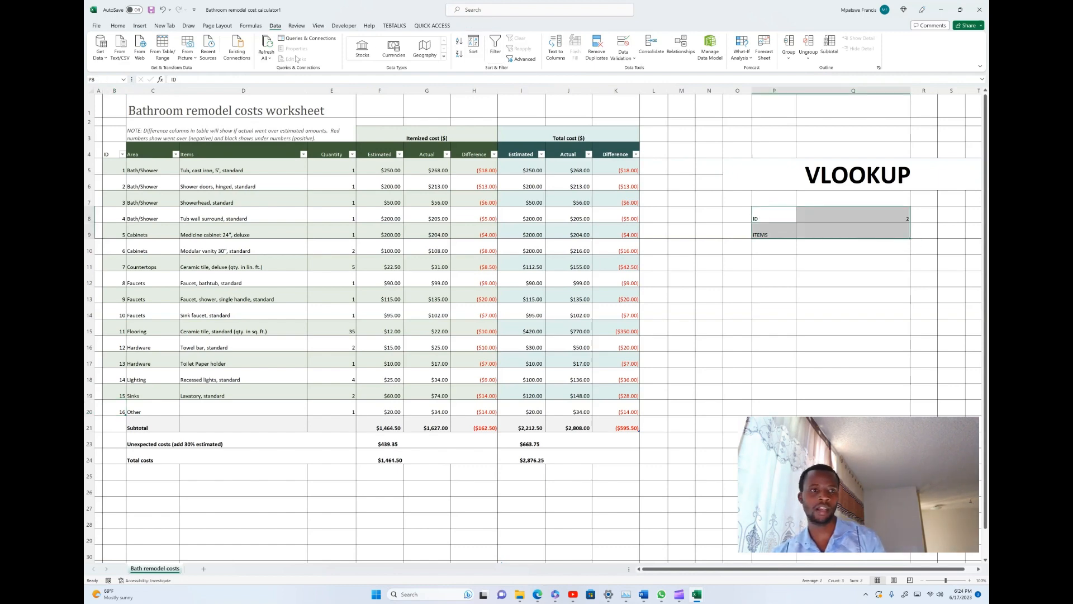
click(128, 27)
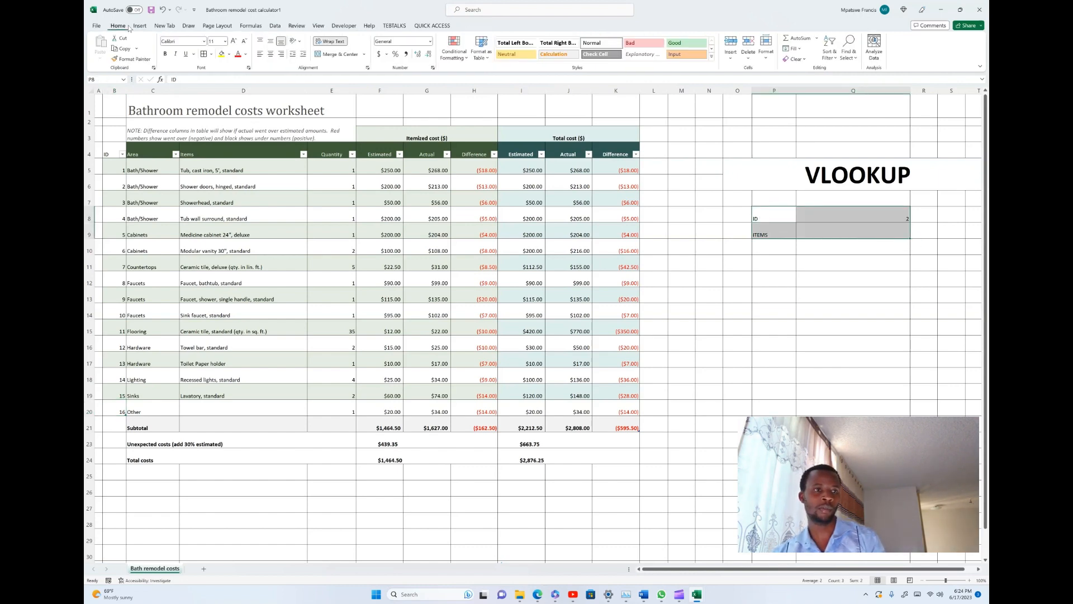
click(234, 42)
click(234, 41)
click(234, 41)
click(233, 42)
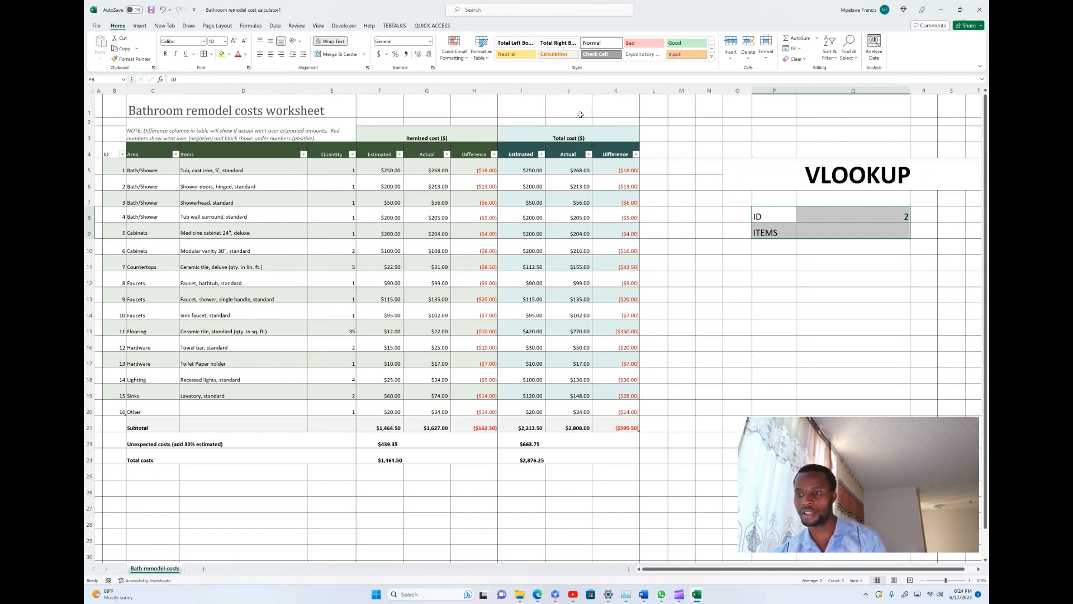
Search for the VLOOKUP function and insert it in cell Q9 beside the ITEMS label
click(872, 237)
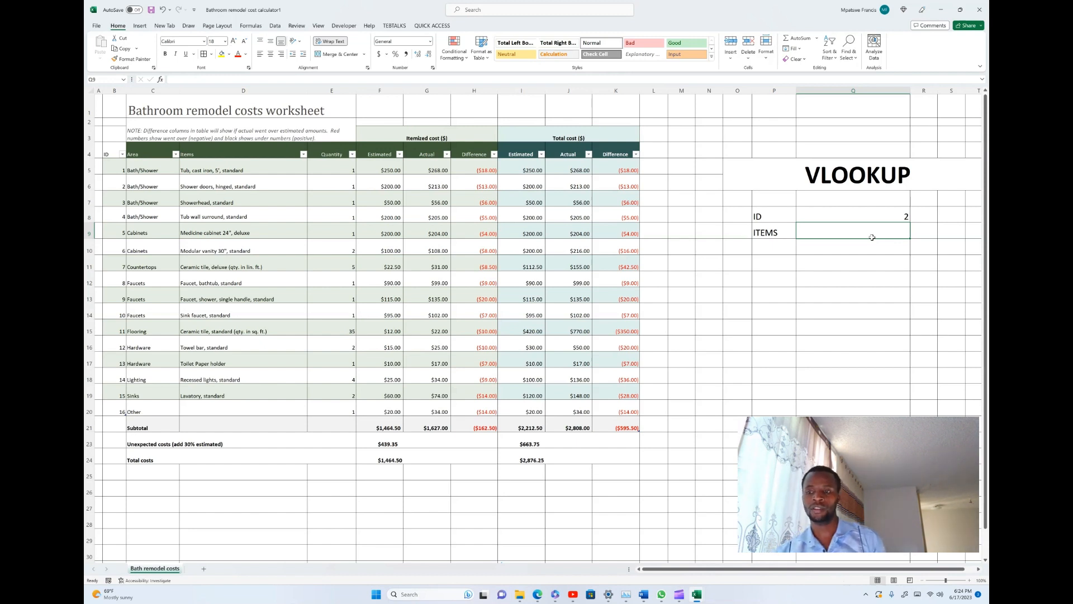
click(159, 80)
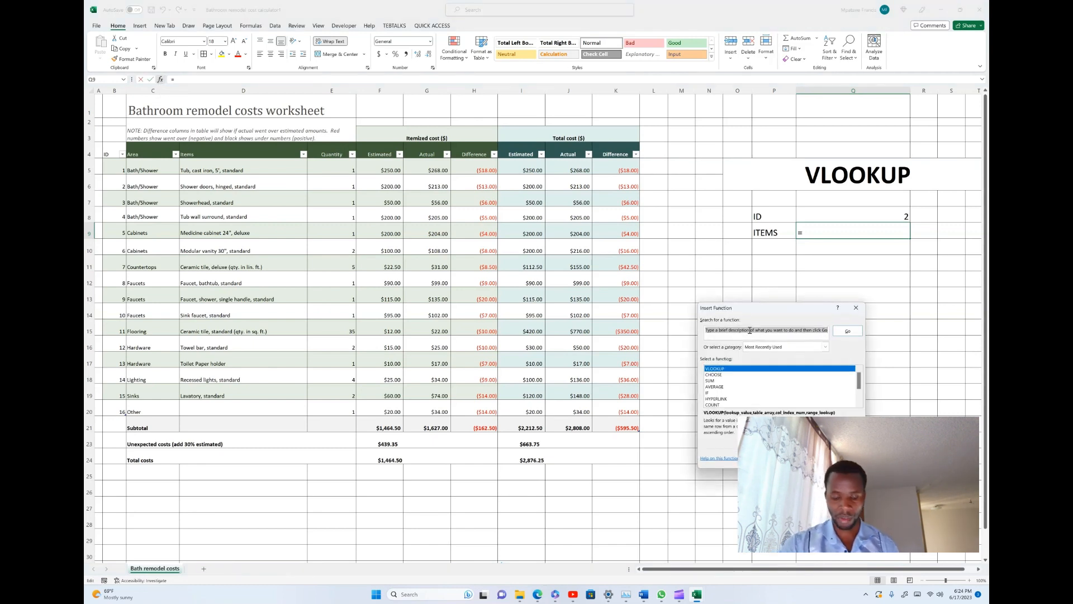
text(VLOO)
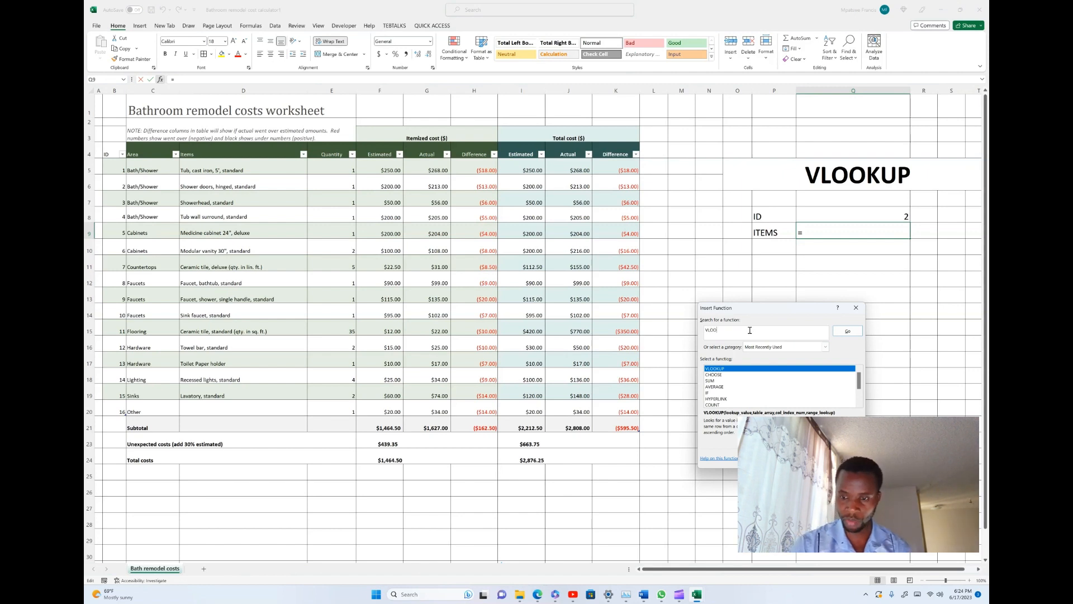
text(KUP)
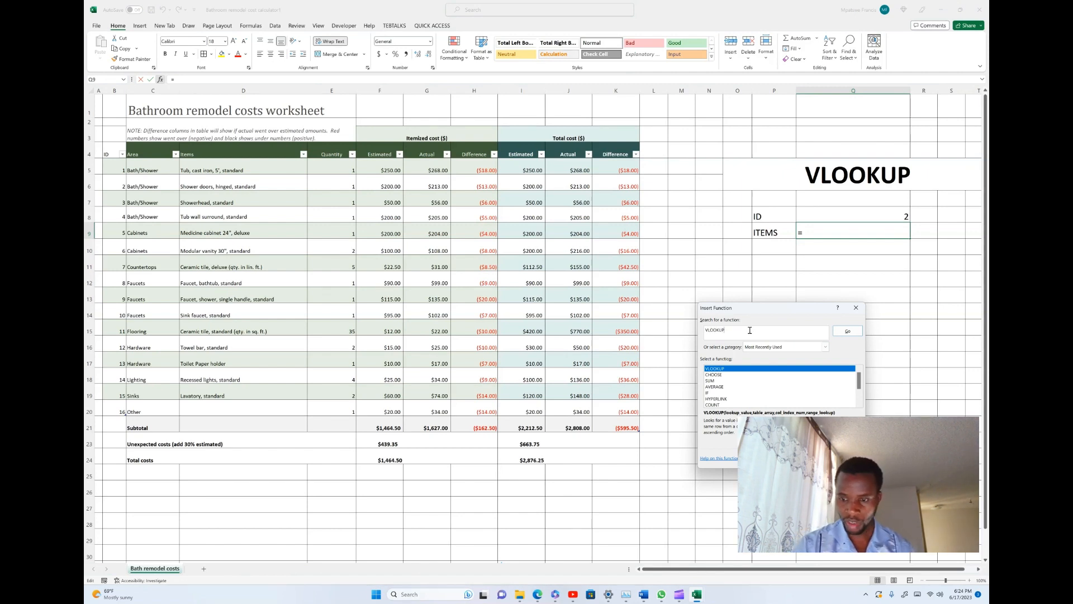
key(Return)
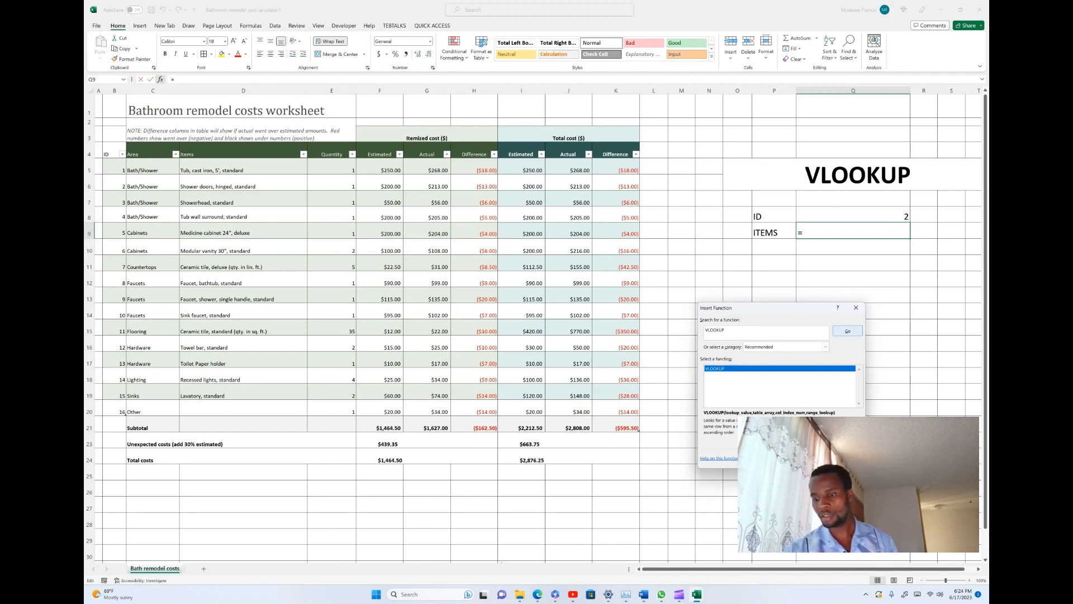
key(Return)
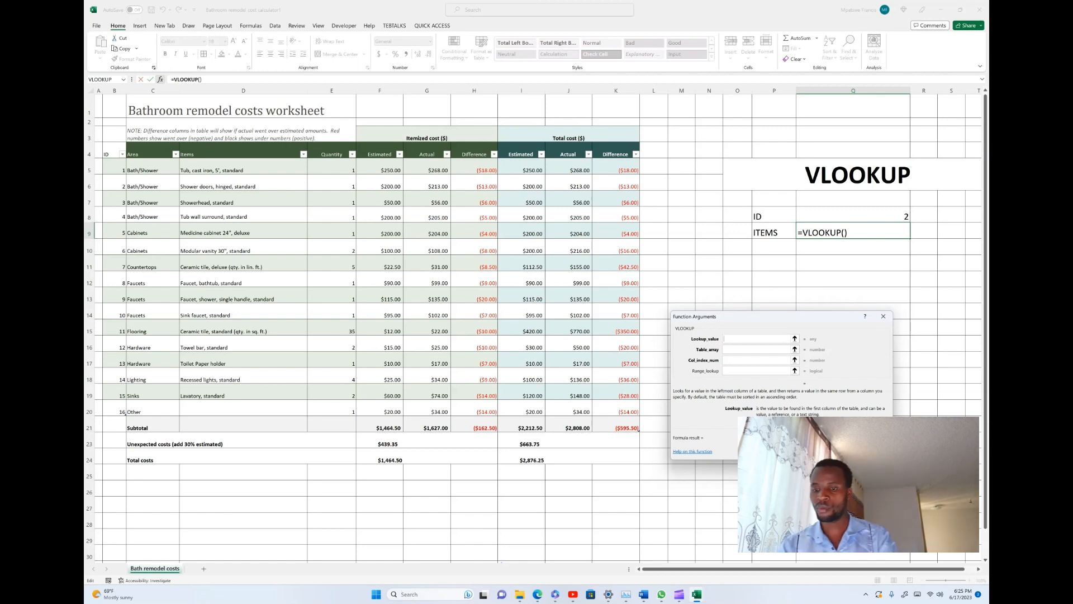
click(894, 217)
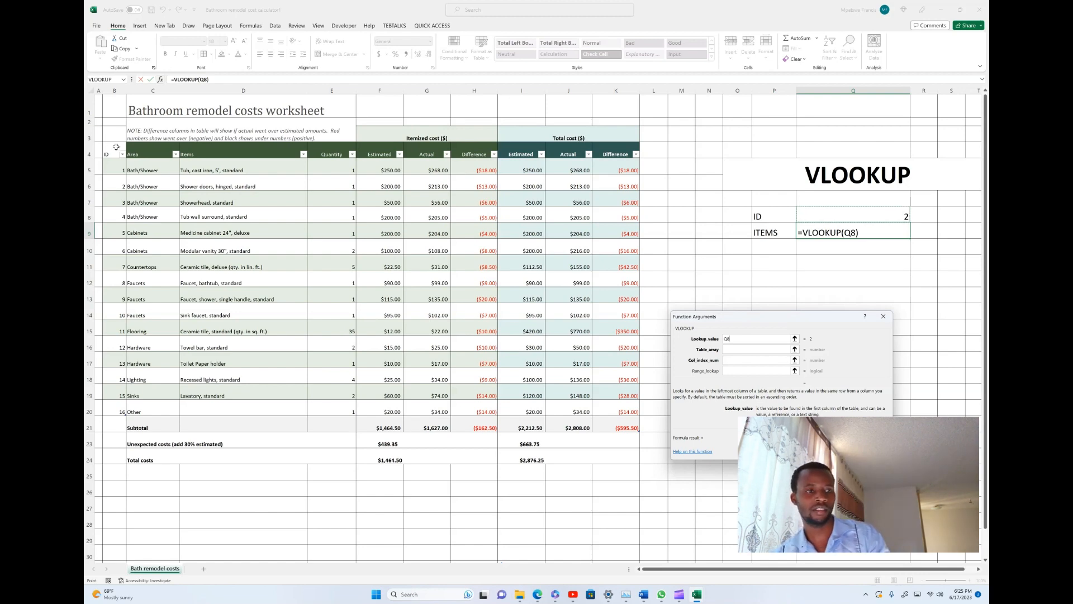
drag(115, 152, 611, 427)
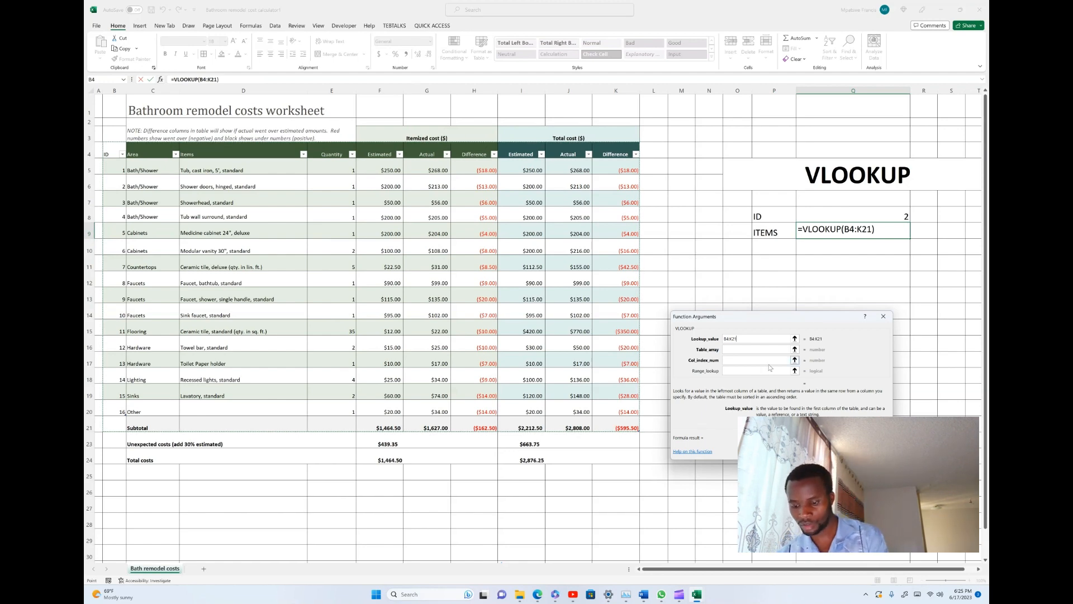
key(BackSpace)
key(BackSpace)
key(BackSpace)
key(BackSpace)
key(BackSpace)
key(BackSpace)
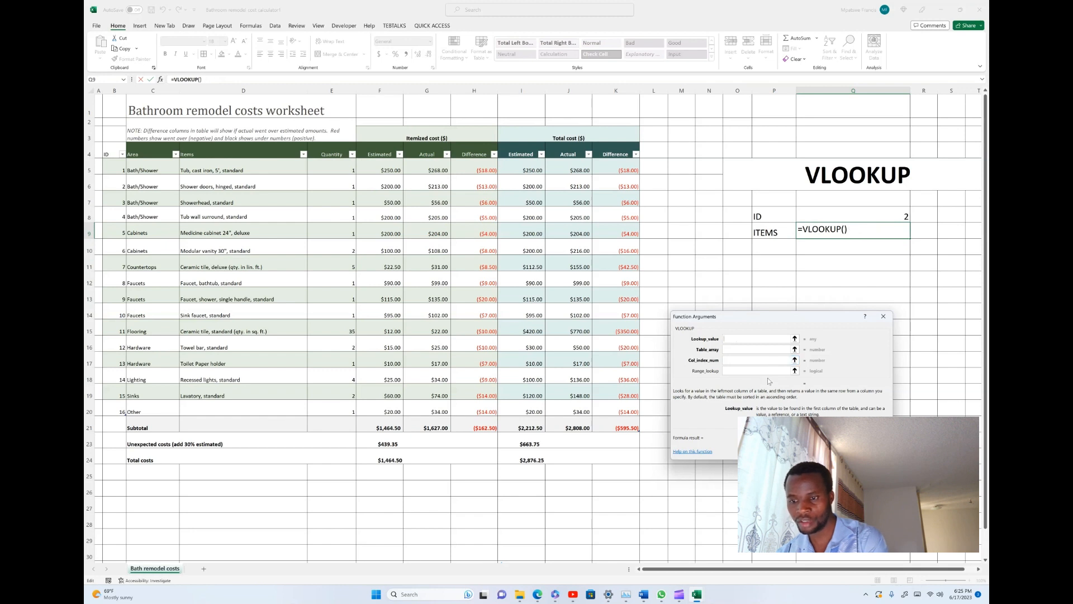
Set the VLOOKUP lookup value to Q8 and the table array to B4:K21
click(854, 213)
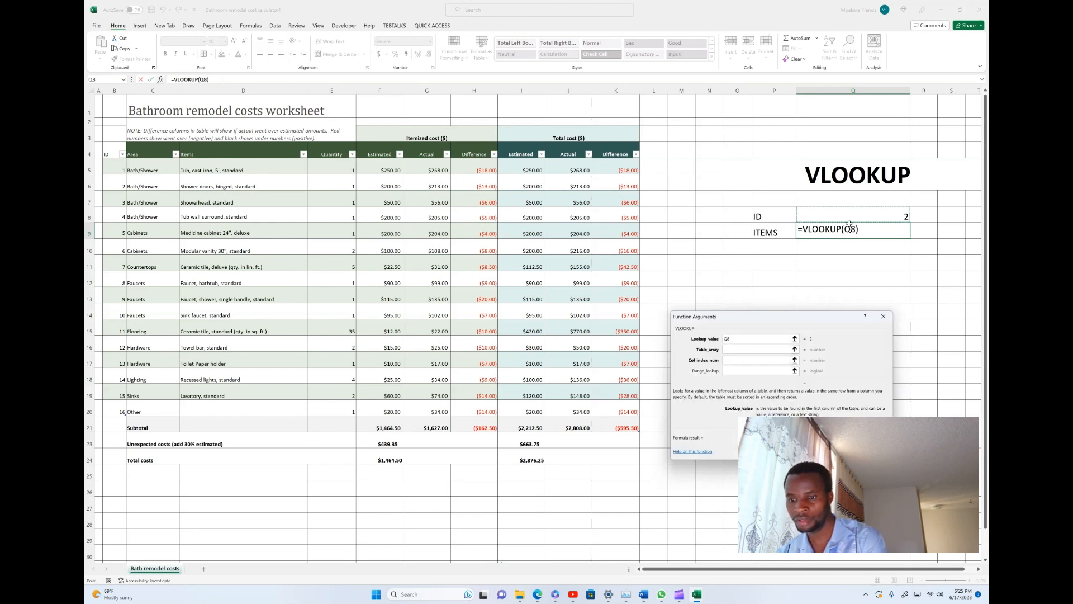
click(735, 350)
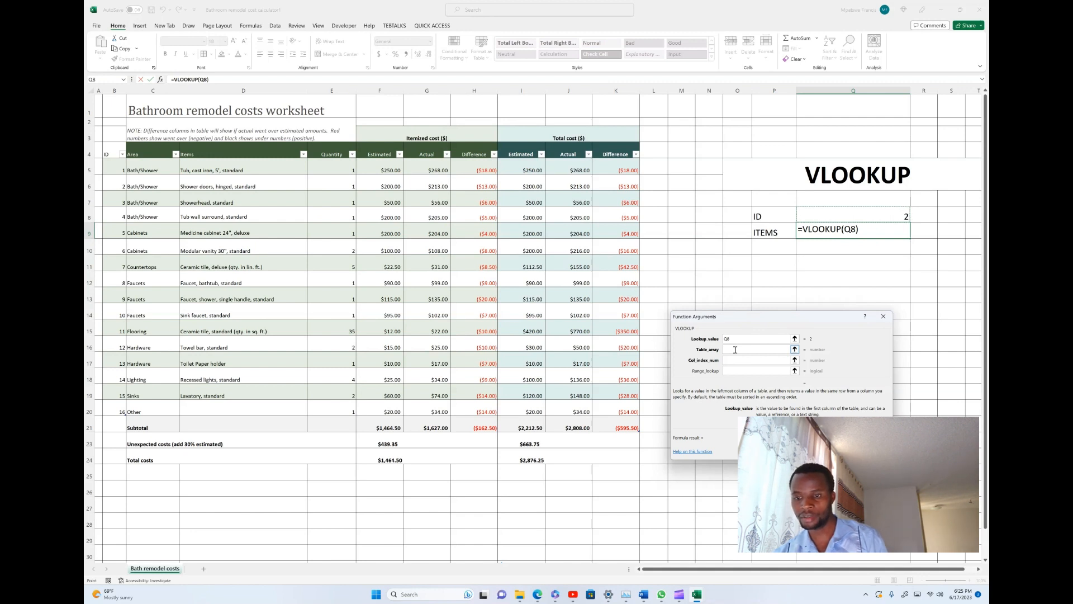
click(735, 350)
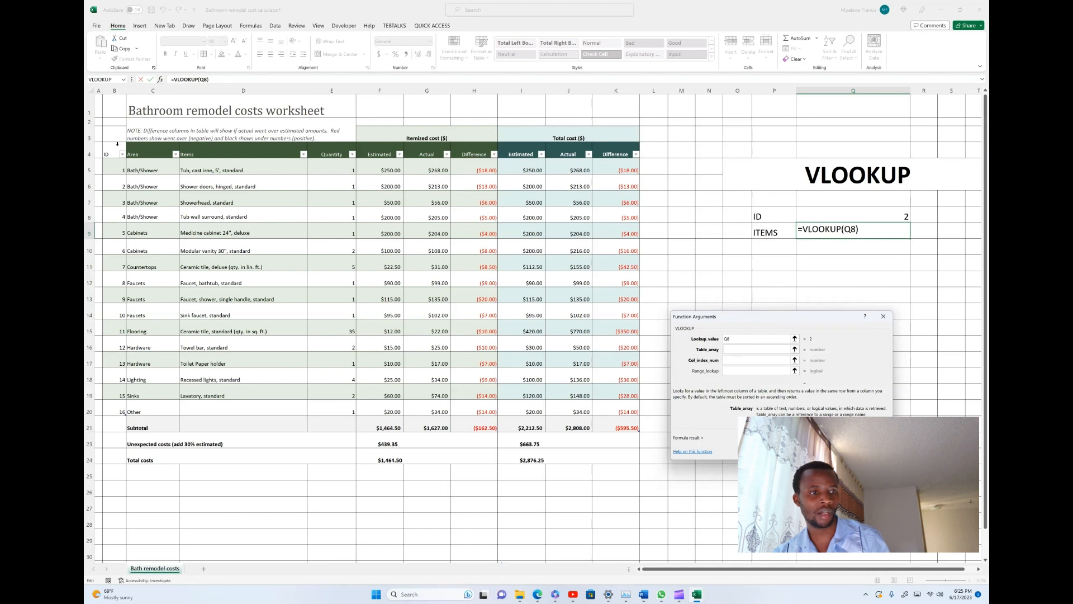
drag(118, 147, 620, 420)
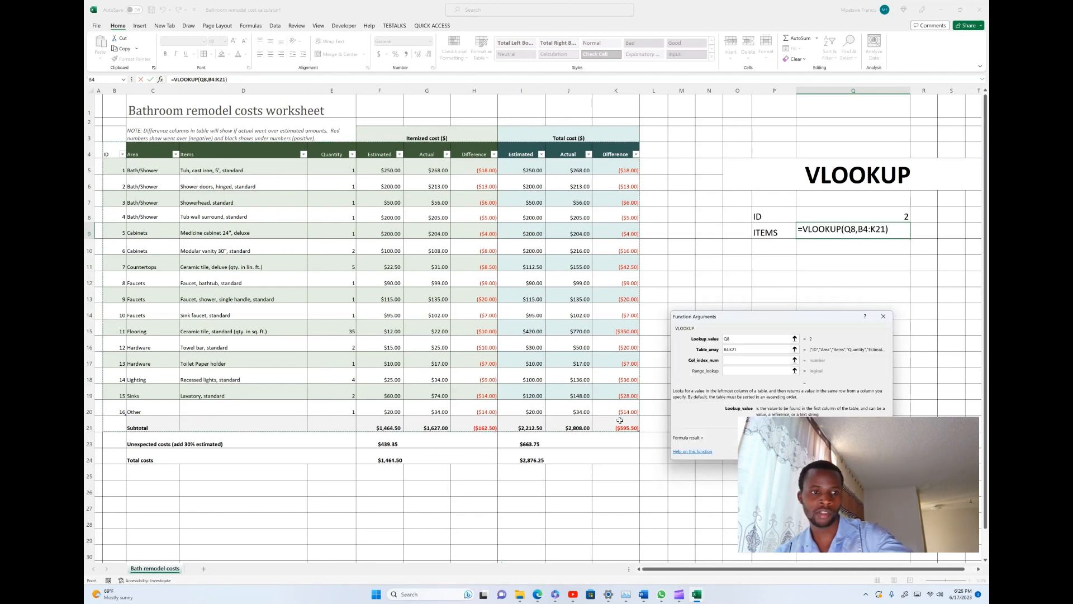
Set the VLOOKUP column index number to 3 and the range lookup to FALSE, and complete the formula
click(744, 358)
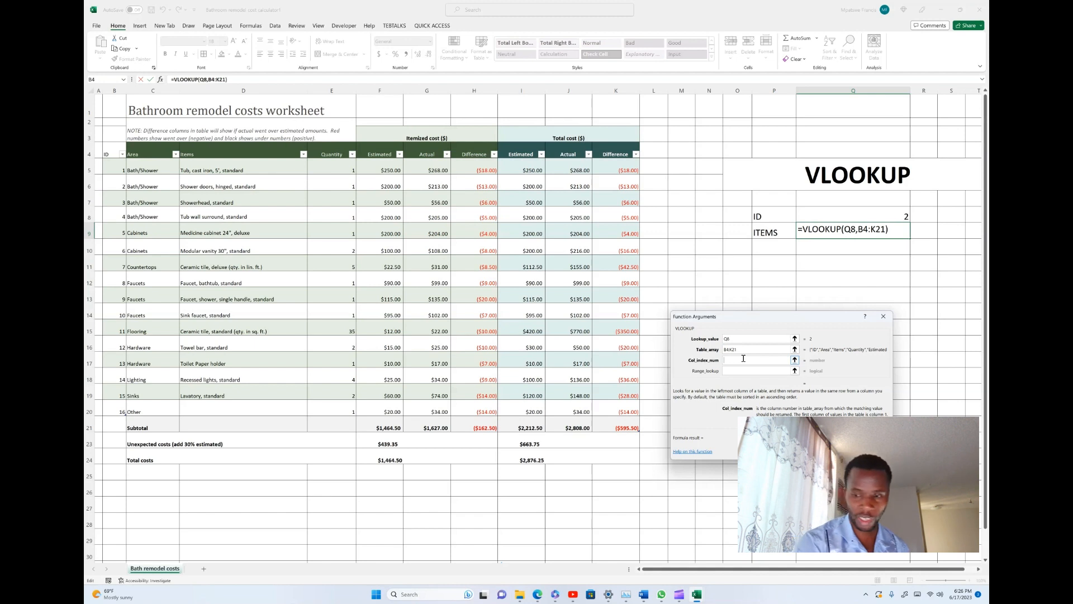
text(3)
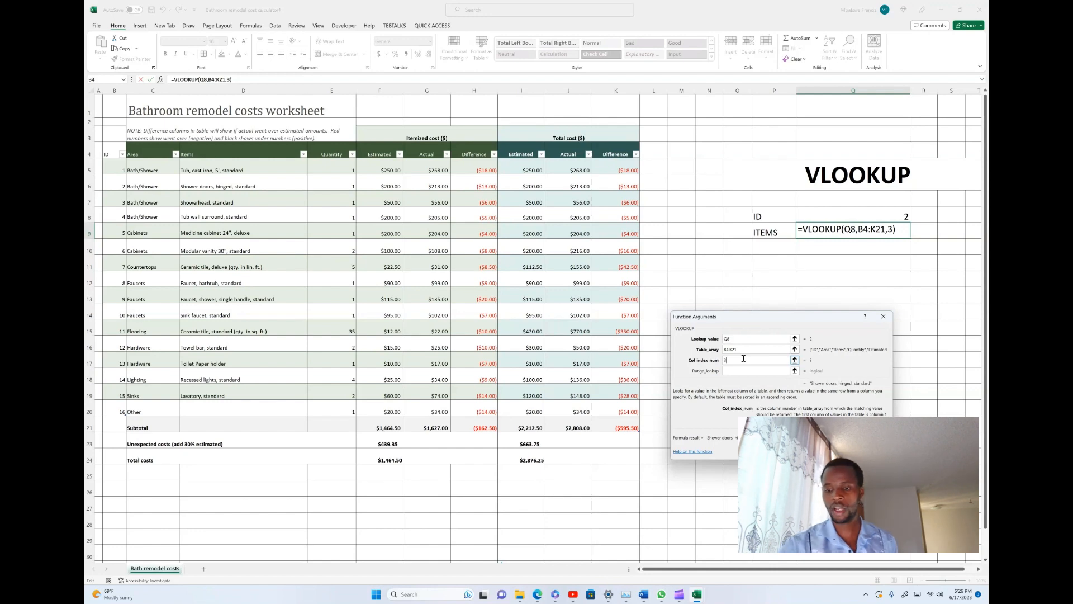
key(Tab)
text(FA)
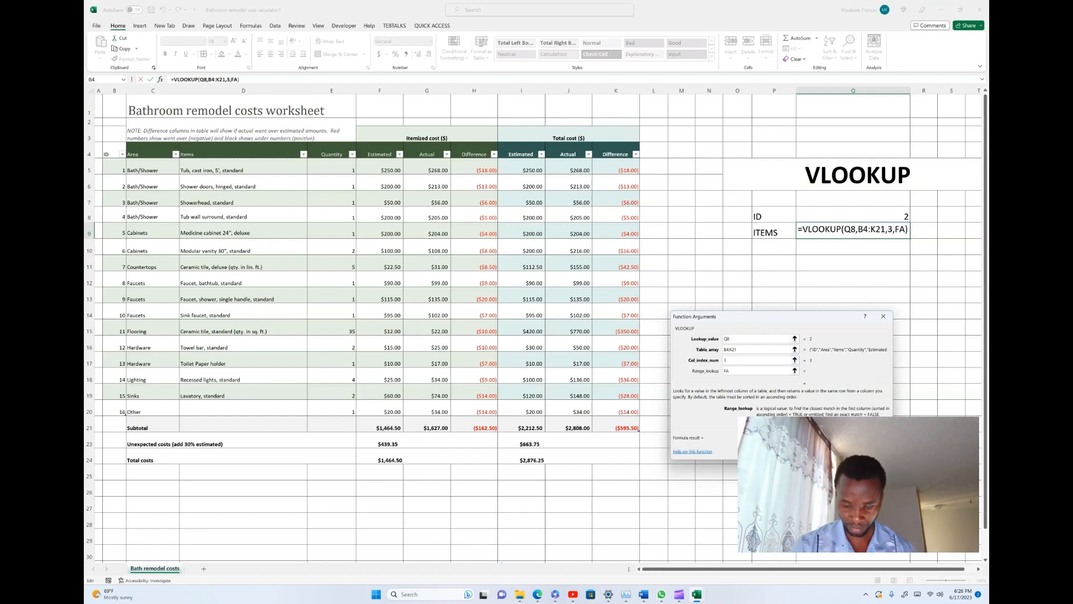
text(LSE)
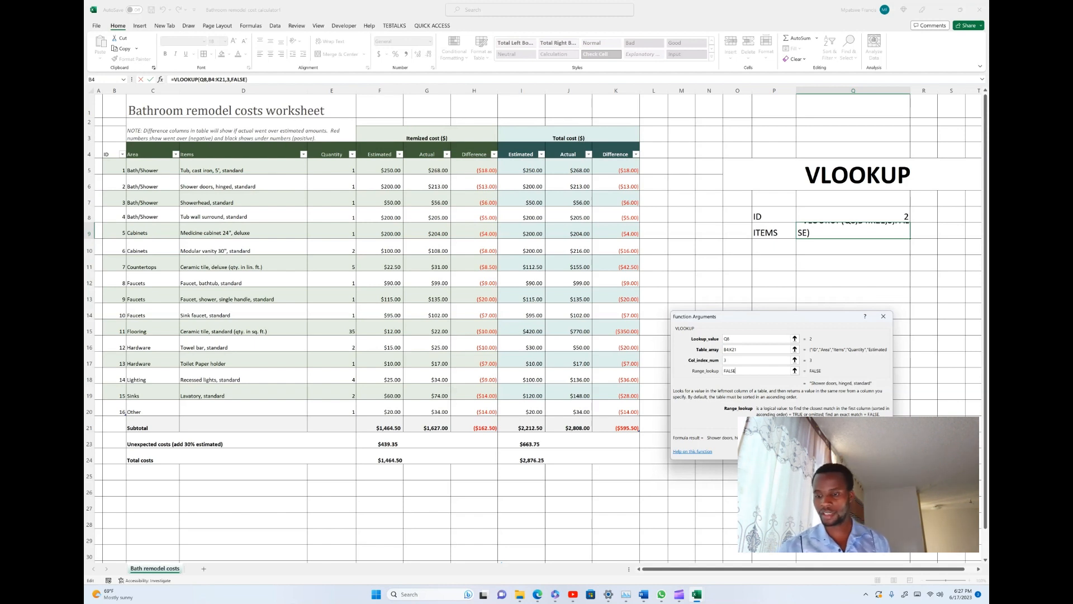
key(Return)
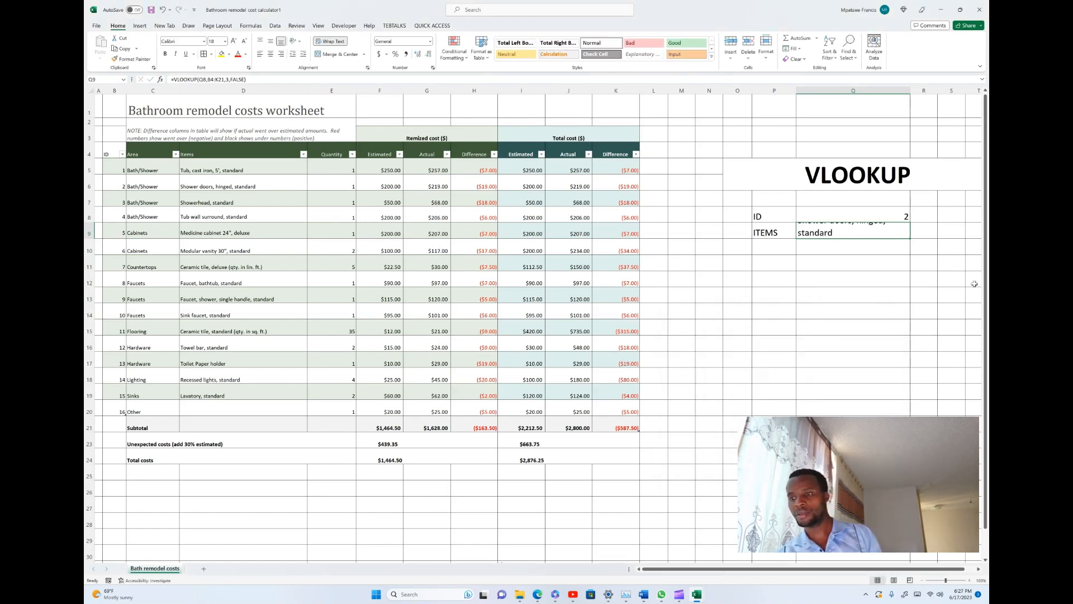
Select the ITEMS lookup cell Q9 to review its formula and result
scroll(975, 284, up, 1)
click(822, 259)
click(849, 234)
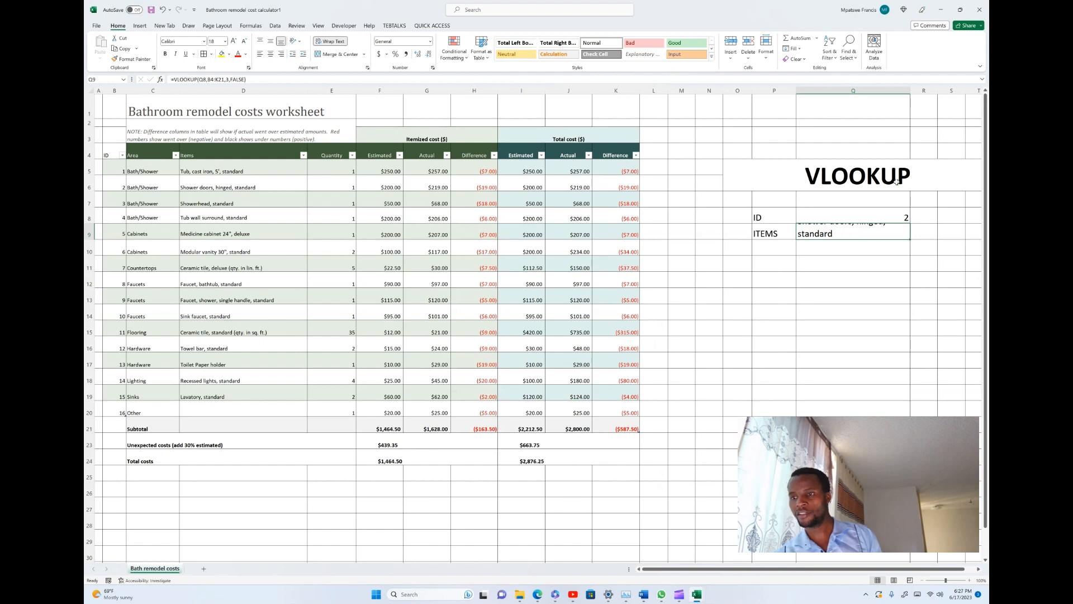
Widen column Q to fit the looked-up item name, and circle "Shower doors, hinged, standard" in the Items column with ink
drag(912, 90, 943, 95)
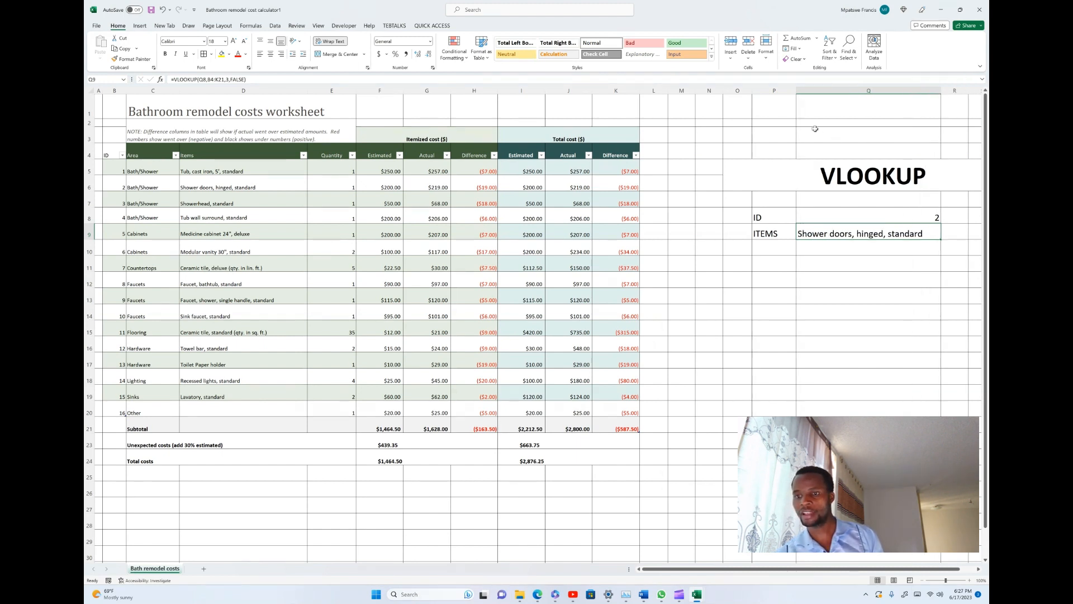
click(926, 220)
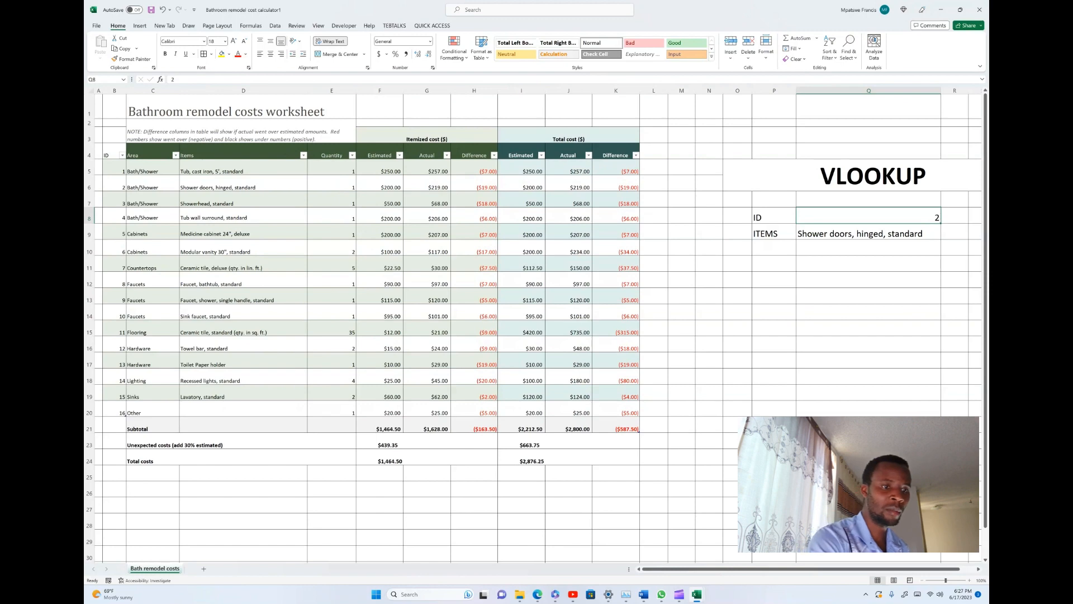
mouse_move(186, 178)
mouse_down()
mouse_move(172, 193)
mouse_move(265, 195)
mouse_move(239, 179)
mouse_up()
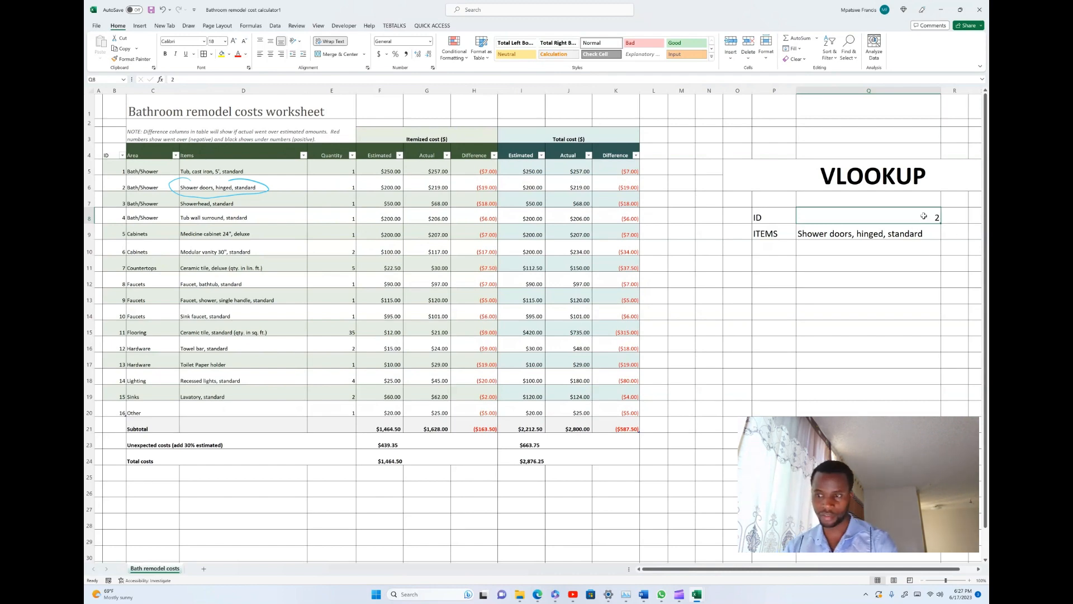
Set the lookup ID in Q8 to 5 and circle the Medicine cabinet 24", deluxe item in the table with ink
text(5)
key(Return)
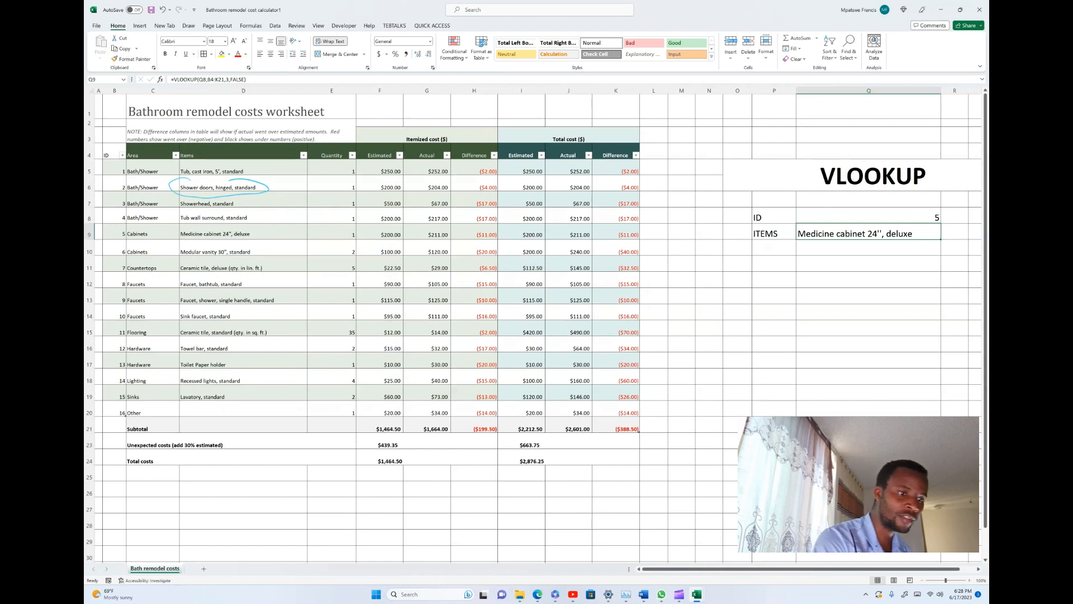
mouse_move(210, 223)
mouse_down()
mouse_move(175, 228)
mouse_move(250, 244)
mouse_move(204, 222)
mouse_up()
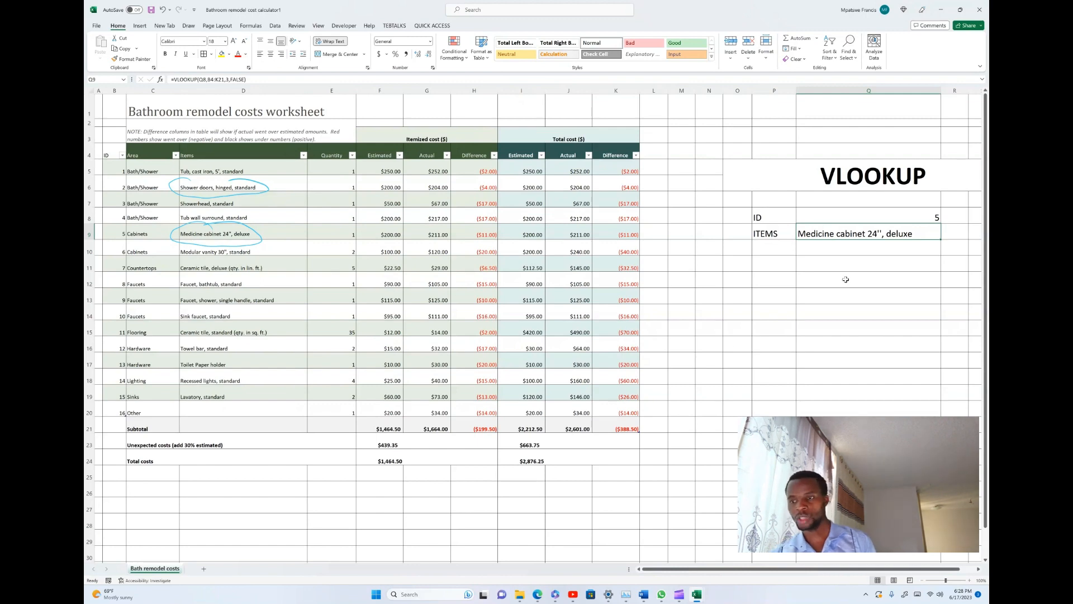
Set the lookup ID in Q8 to 10 and circle "Sink faucet, standard" in the table with ink
click(878, 218)
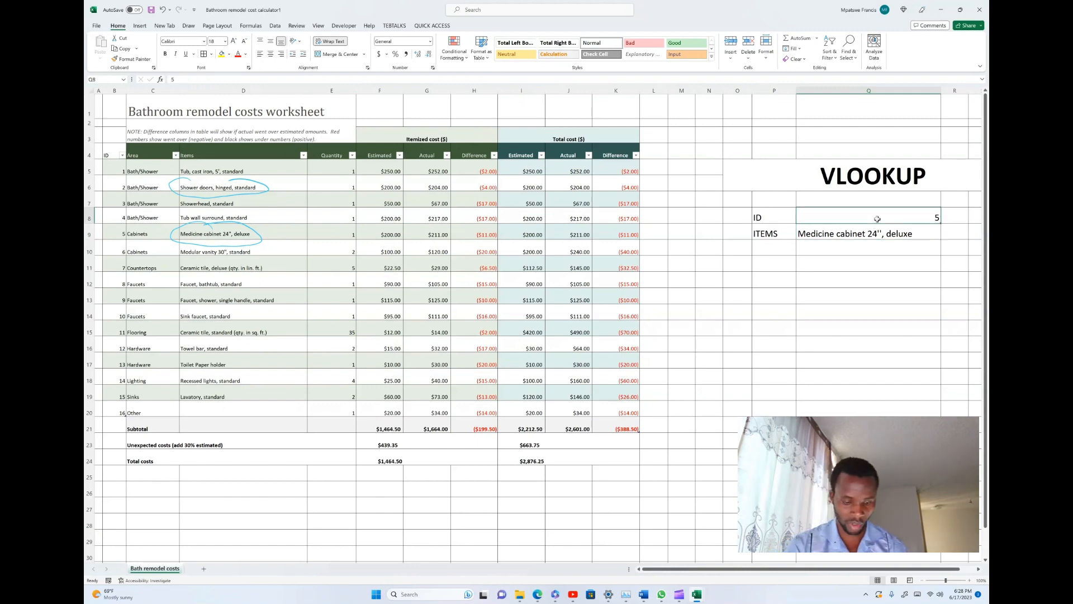
text(10)
key(Return)
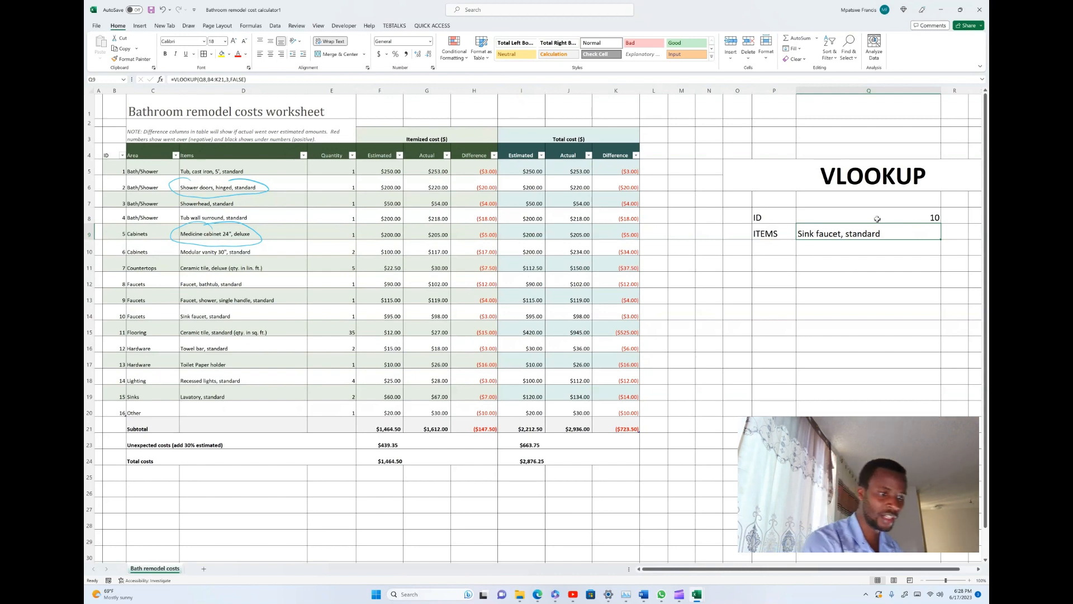
drag(191, 306, 244, 315)
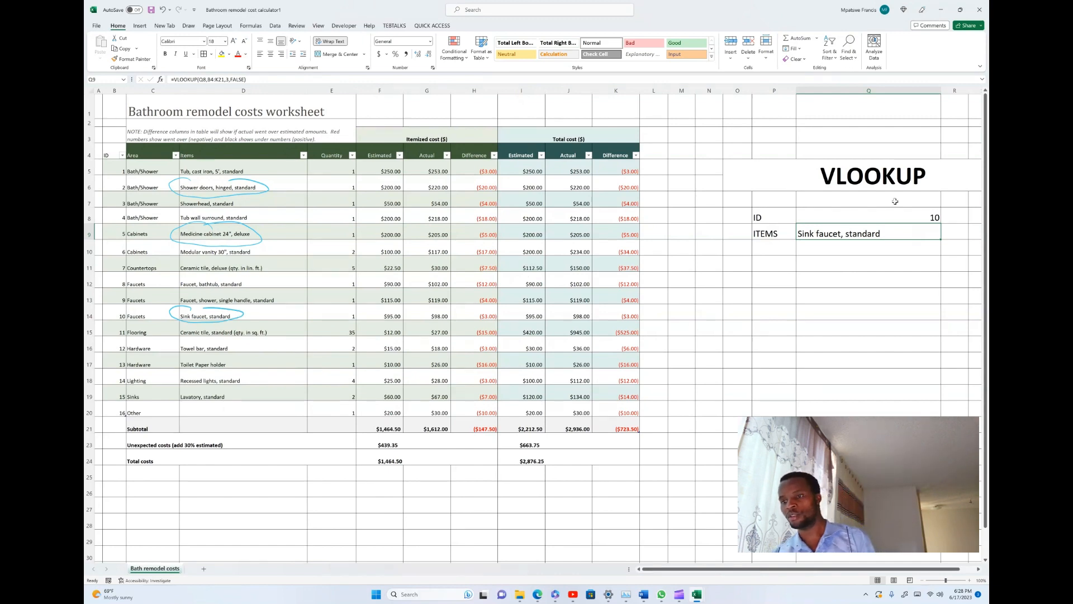
Set the lookup ID in Q8 to 14 and circle "Recessed lights, standard" in the table with ink
click(922, 219)
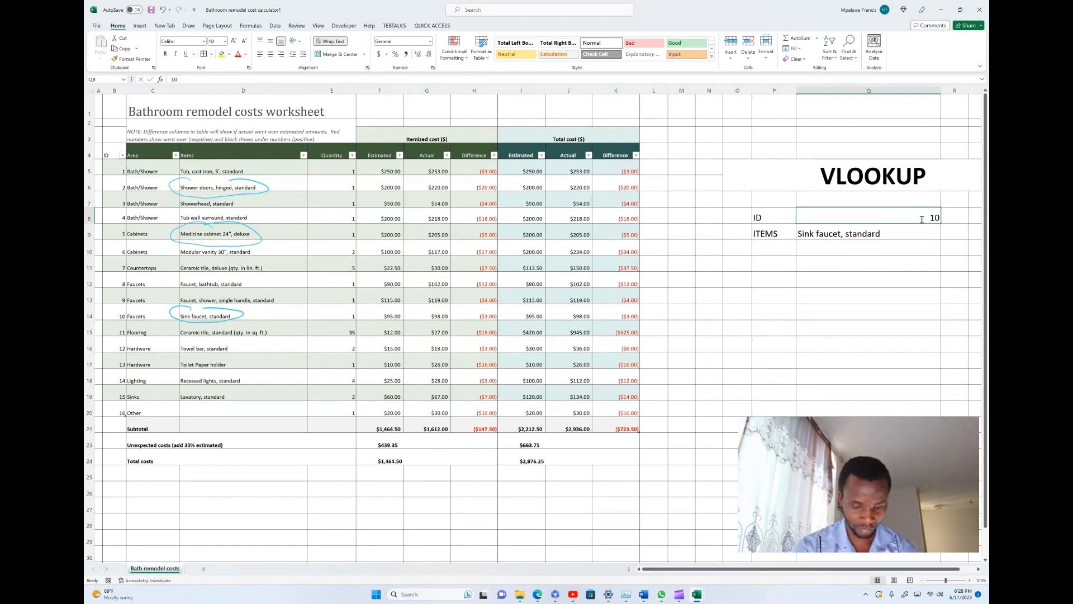
text(14)
key(Return)
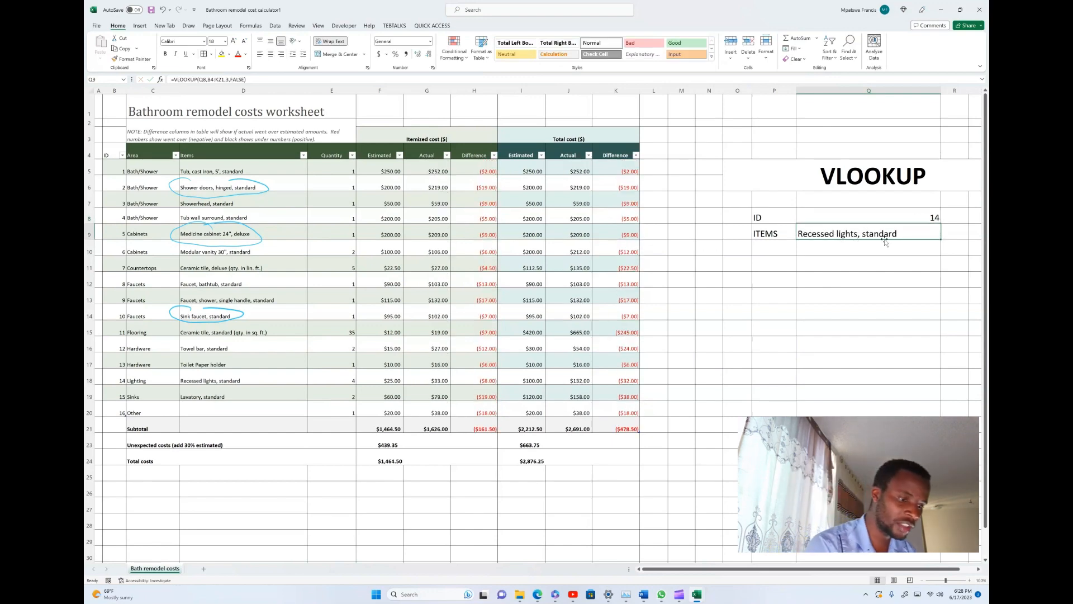
mouse_move(224, 371)
mouse_down()
mouse_move(207, 370)
mouse_move(200, 394)
mouse_move(194, 372)
mouse_up()
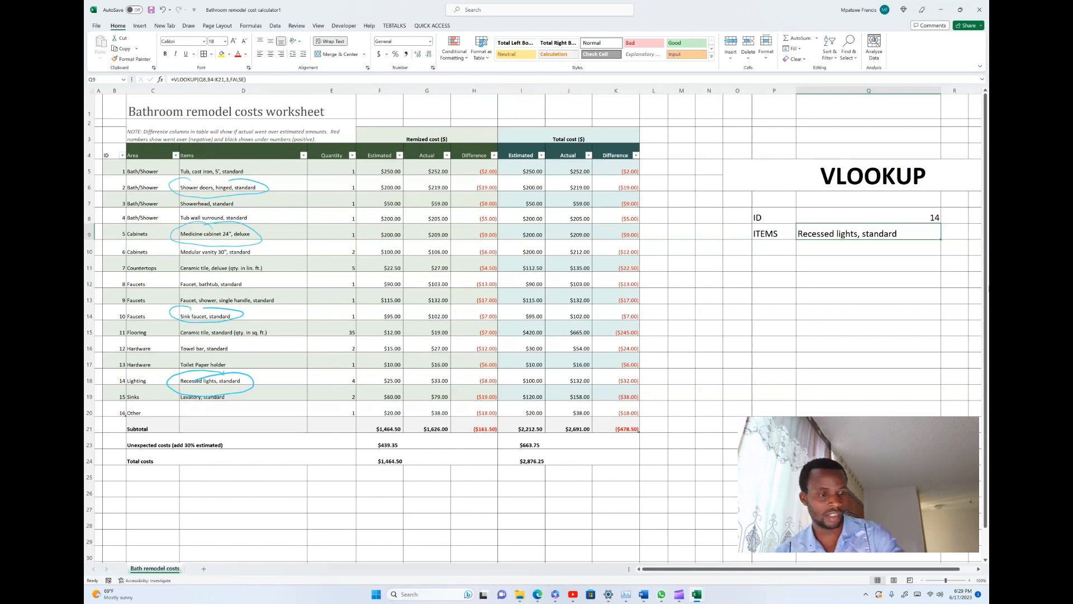
Set the lookup ID in Q8 to 20, an ID missing from the table, and circle the ITEMS result with ink
click(921, 216)
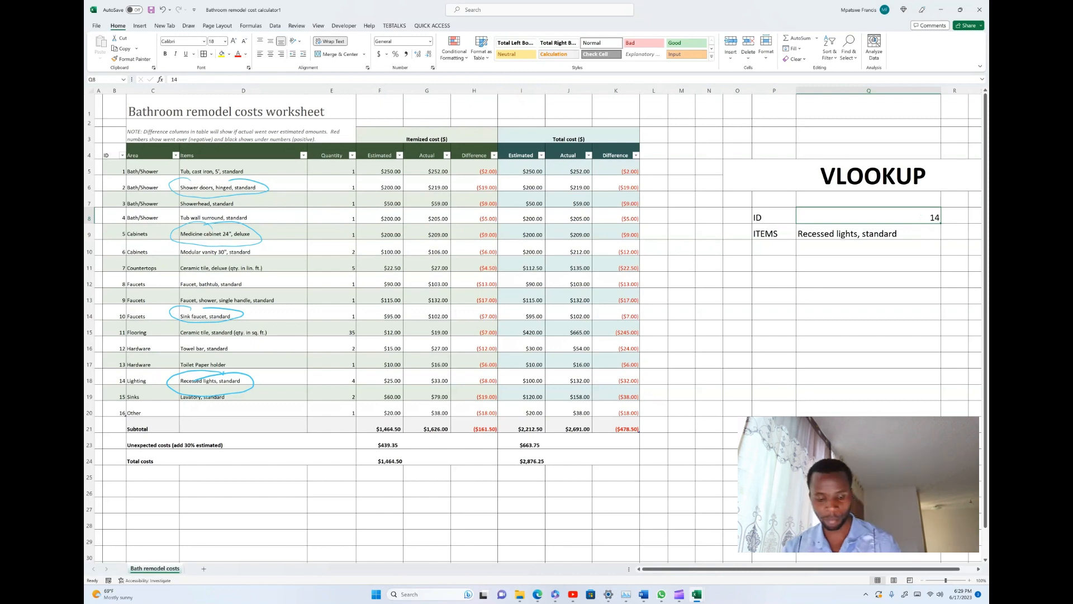
text(20)
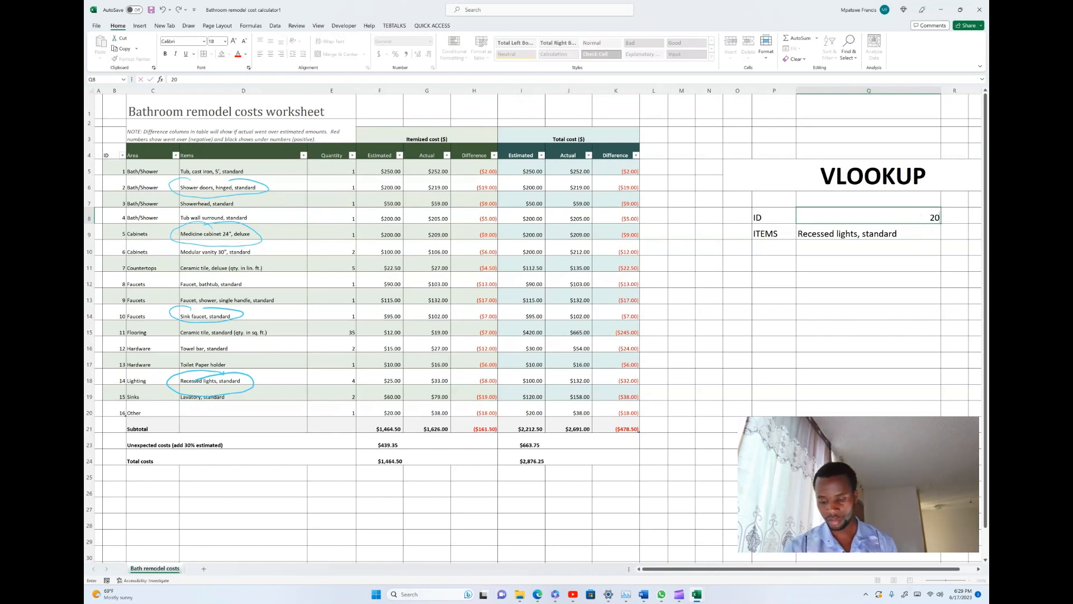
key(Return)
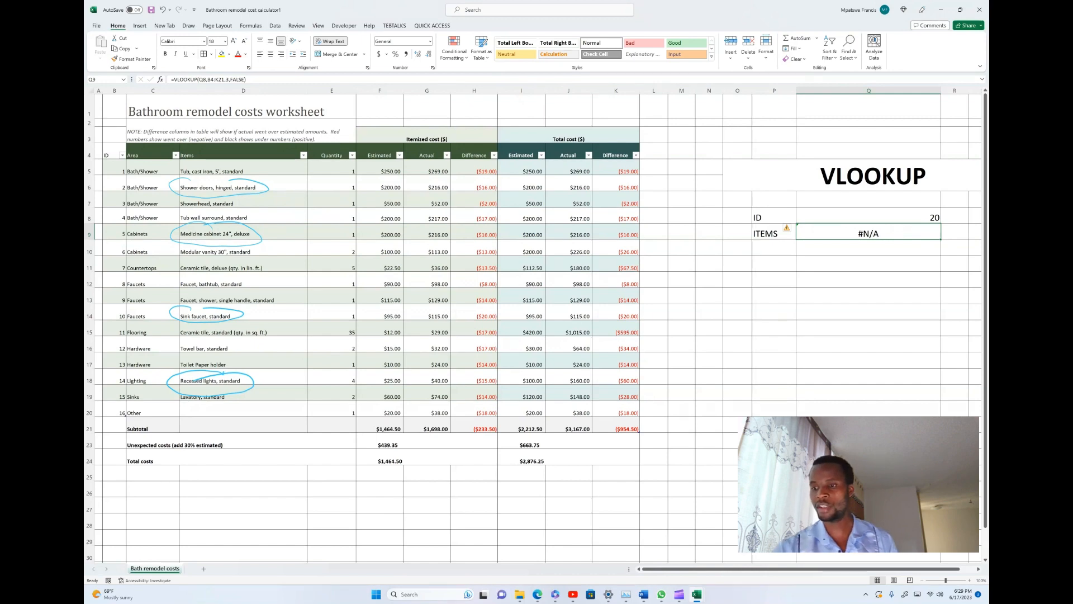
mouse_move(870, 203)
mouse_down()
mouse_move(832, 251)
mouse_move(851, 209)
mouse_up()
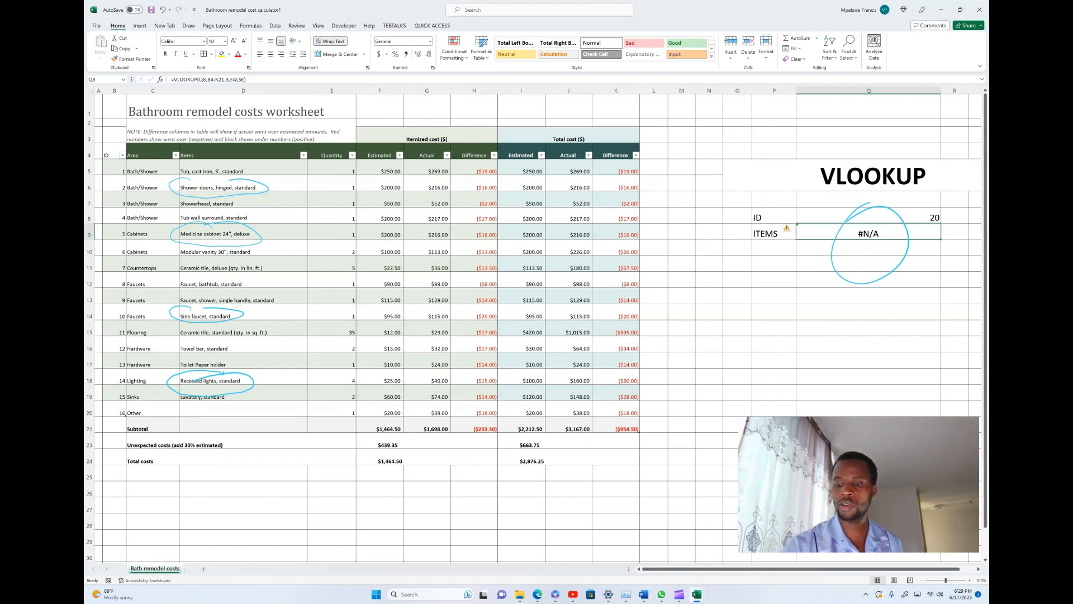
Handwrite =IFERROR() in ink beneath the lookup cells, and erase that handwriting
drag(670, 304, 686, 302)
drag(670, 321, 699, 323)
mouse_move(719, 301)
mouse_down()
mouse_move(714, 318)
mouse_move(726, 307)
mouse_up()
mouse_move(739, 299)
mouse_down()
mouse_move(735, 319)
mouse_move(754, 318)
mouse_up()
drag(741, 310, 766, 314)
drag(765, 297, 785, 318)
mouse_move(794, 299)
mouse_down()
mouse_move(793, 318)
mouse_move(807, 318)
mouse_up()
mouse_move(814, 301)
mouse_down()
mouse_move(821, 309)
mouse_move(812, 302)
mouse_up()
mouse_move(835, 302)
mouse_down()
mouse_move(833, 321)
mouse_move(857, 319)
mouse_up()
mouse_move(880, 292)
mouse_down()
mouse_move(869, 308)
mouse_move(883, 324)
mouse_up()
drag(896, 287, 900, 335)
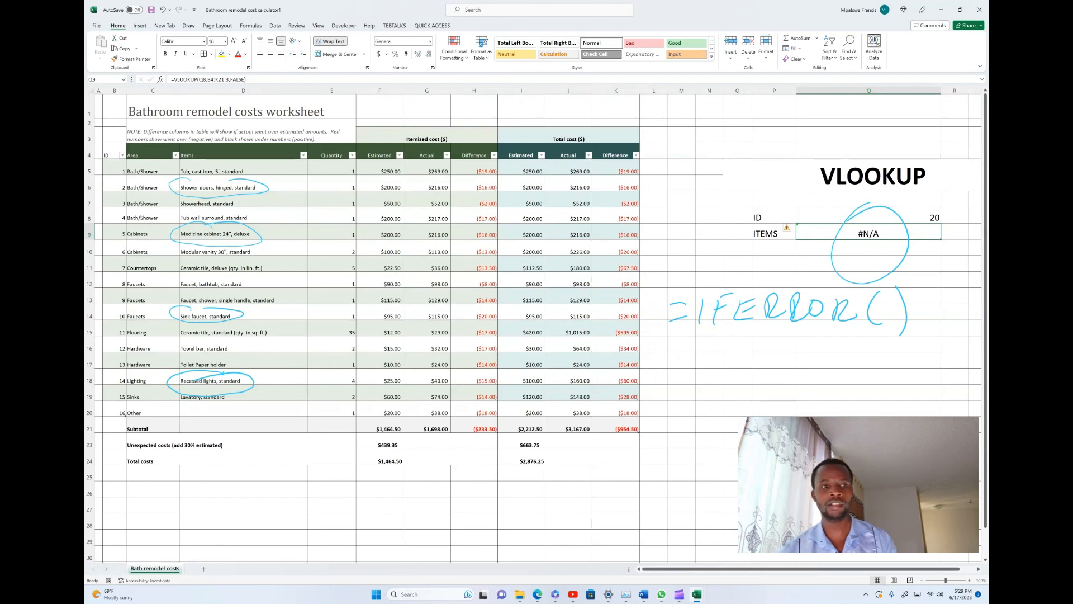
click(736, 297)
key(Delete)
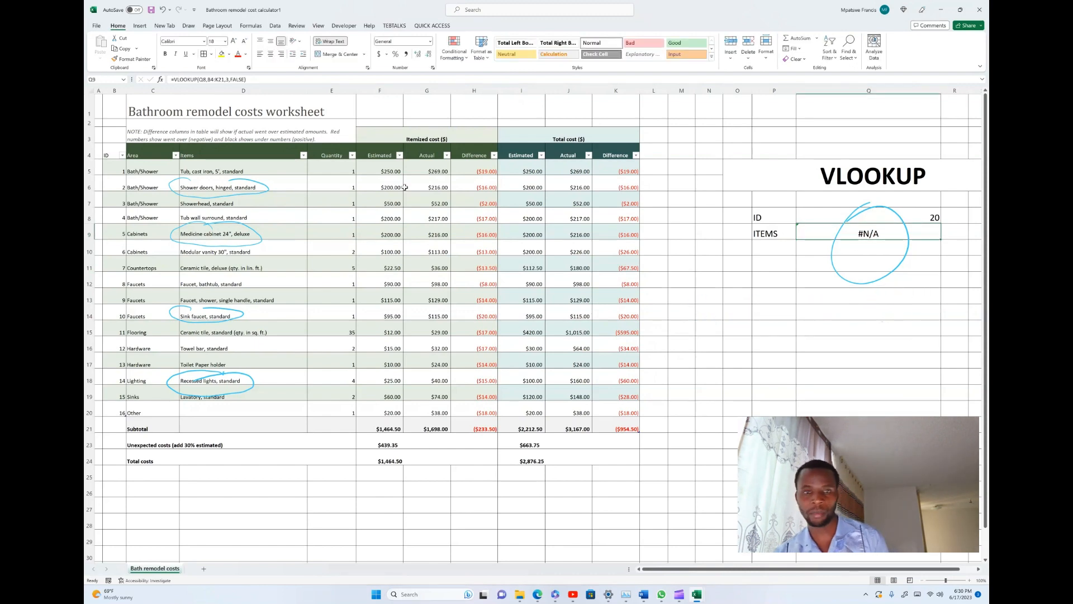
Insert IFERROR( in front of the VLOOKUP in the Q9 formula so the lookup becomes its value argument
click(176, 81)
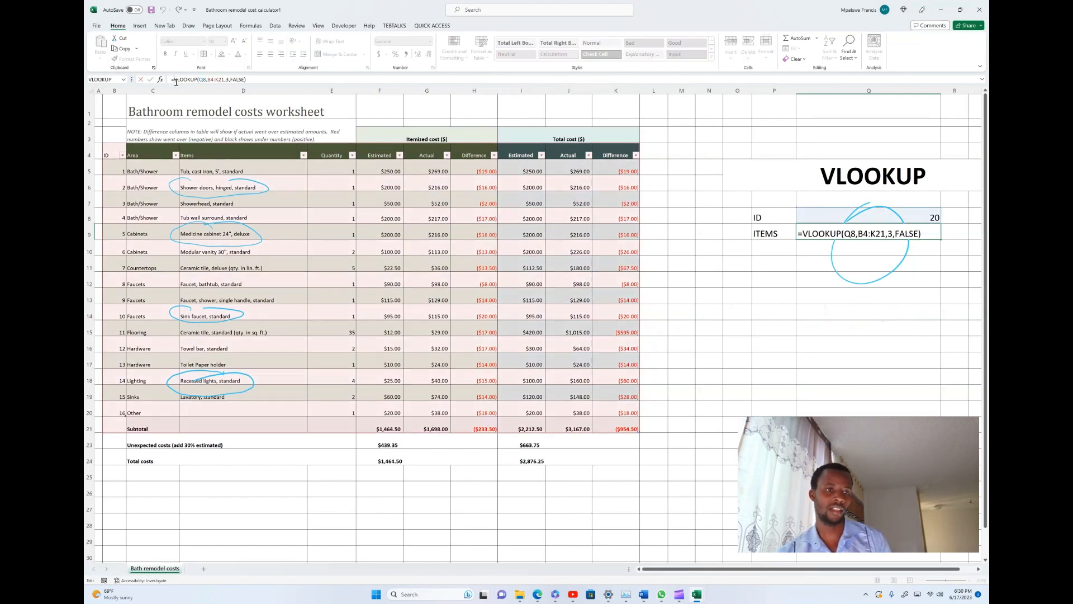
text(IF)
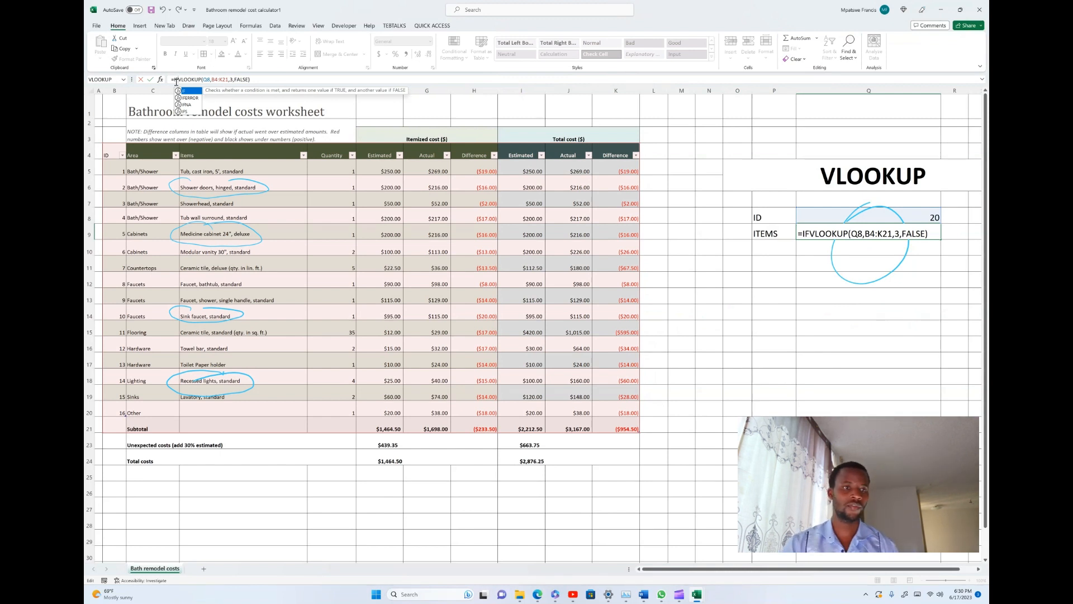
text(ERR)
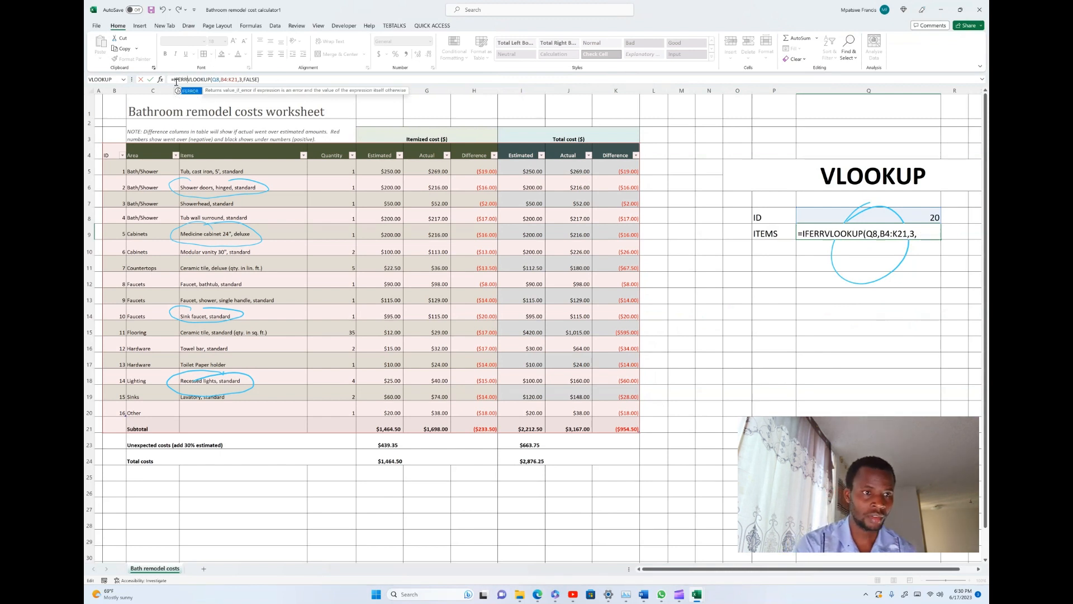
text(OR)
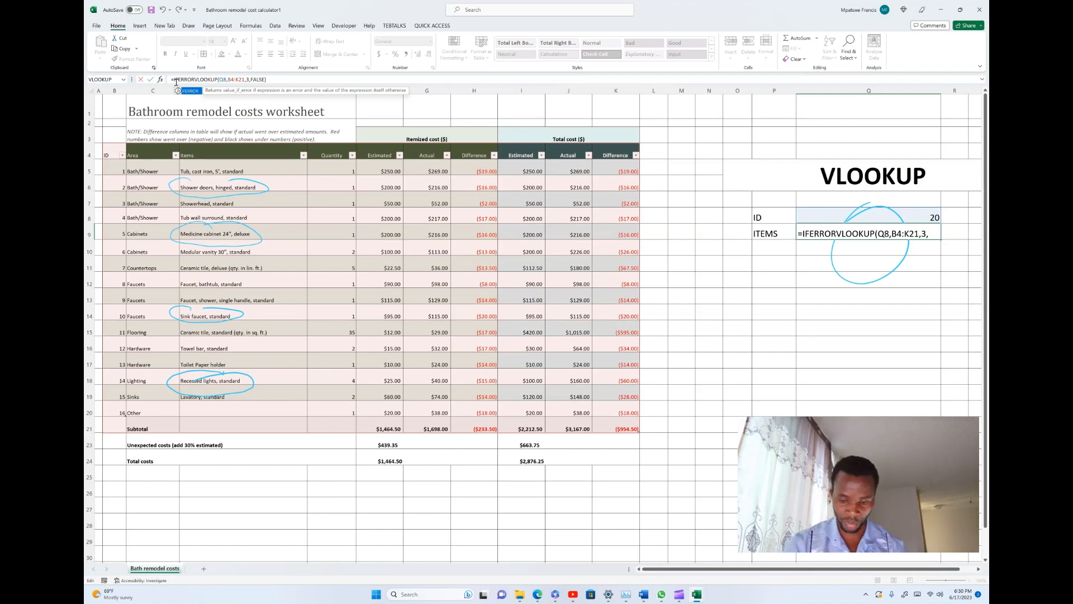
text(()
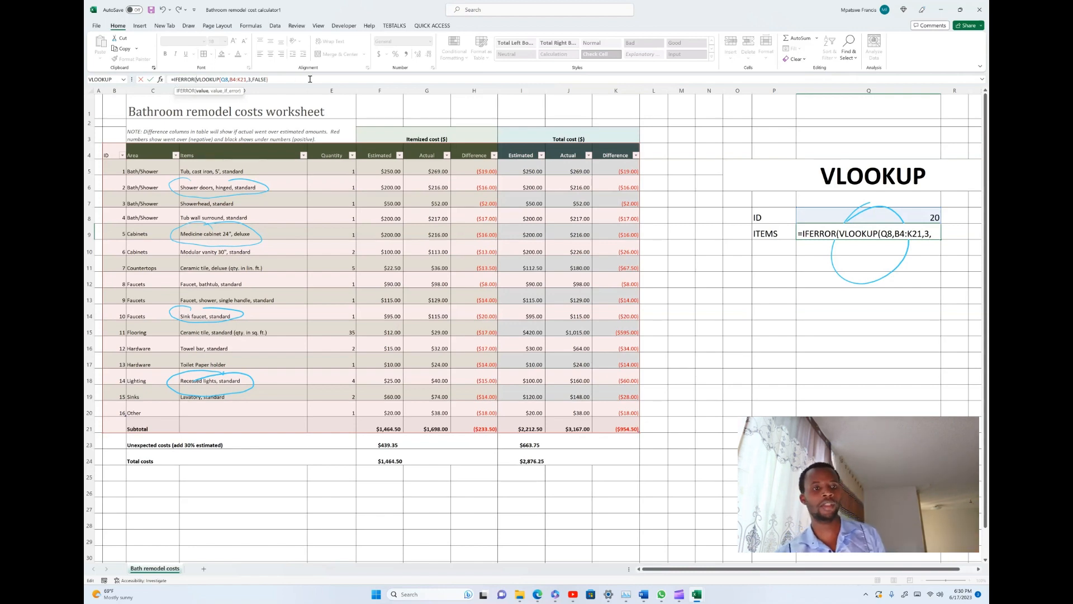
Add "NOT FOUND" as the IFERROR fallback value after the VLOOKUP, complete the formula, and select Q9 to review it
click(274, 80)
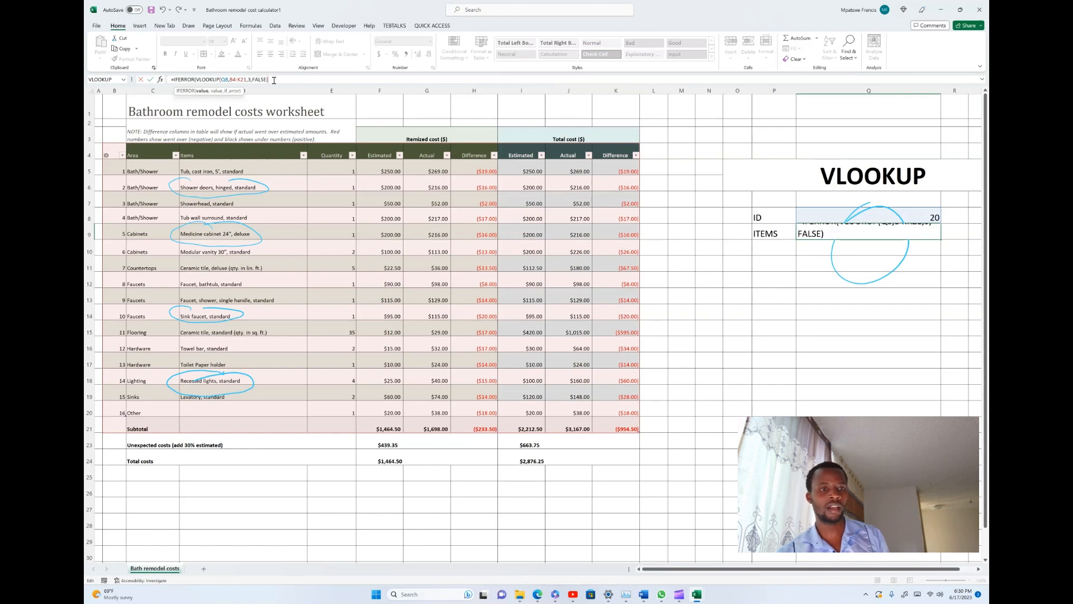
text(,)
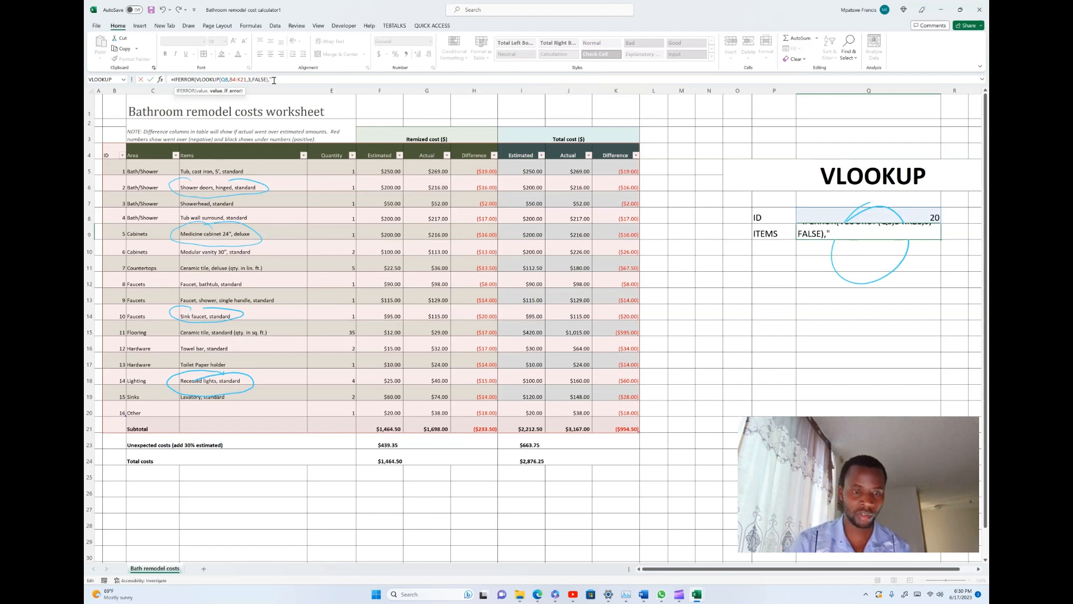
text(NO)
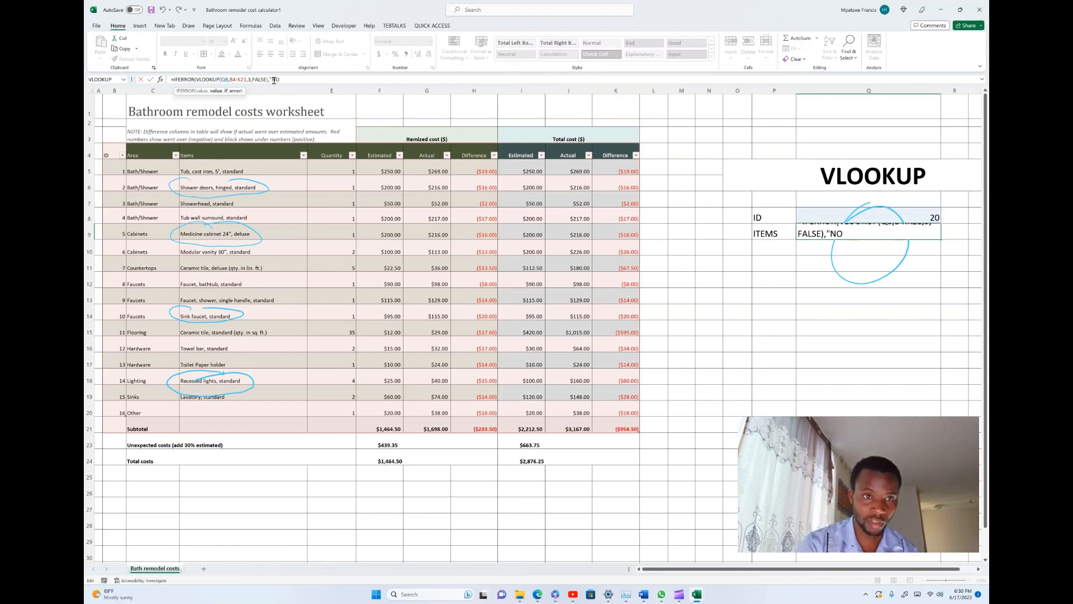
text(T FOUND)
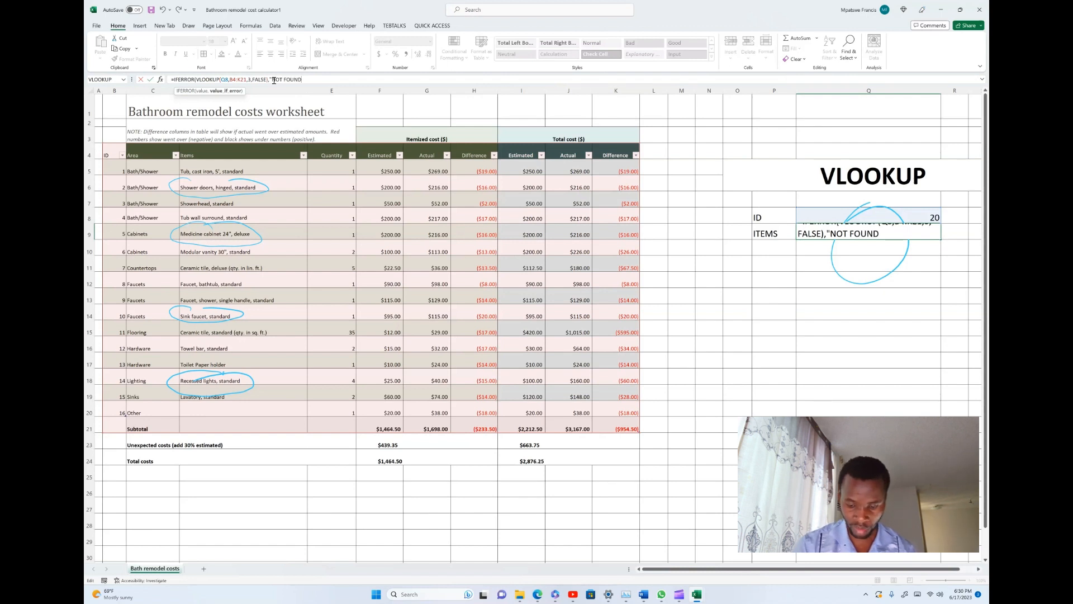
text(")
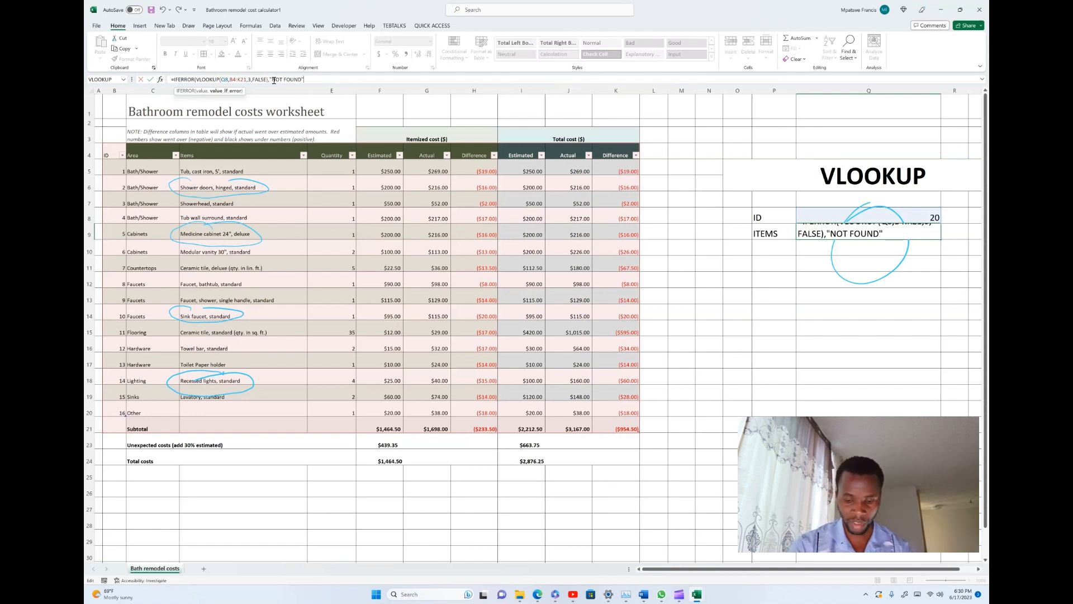
text())
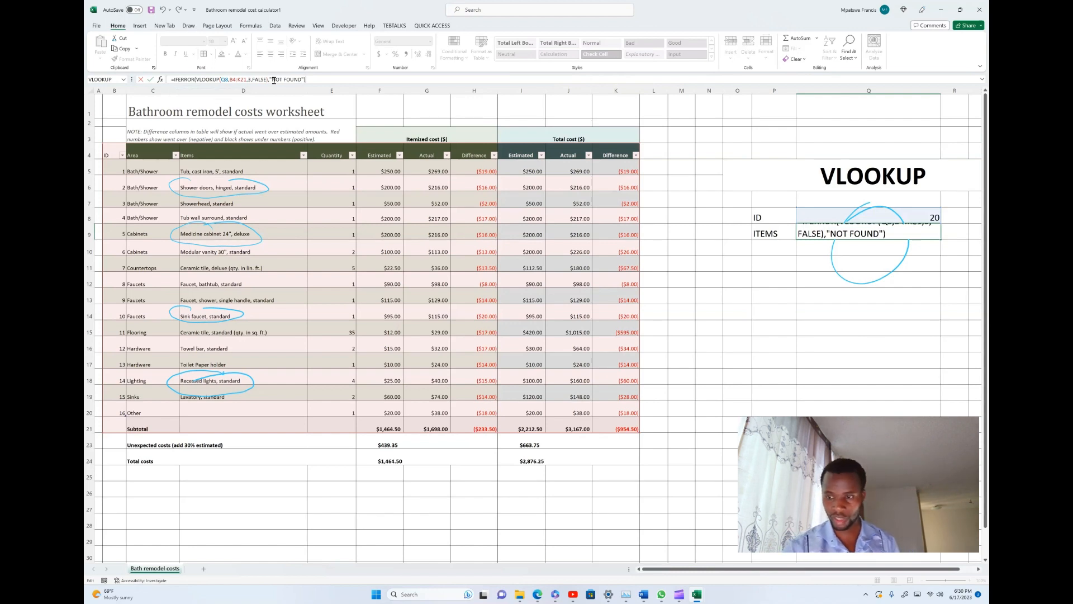
key(Return)
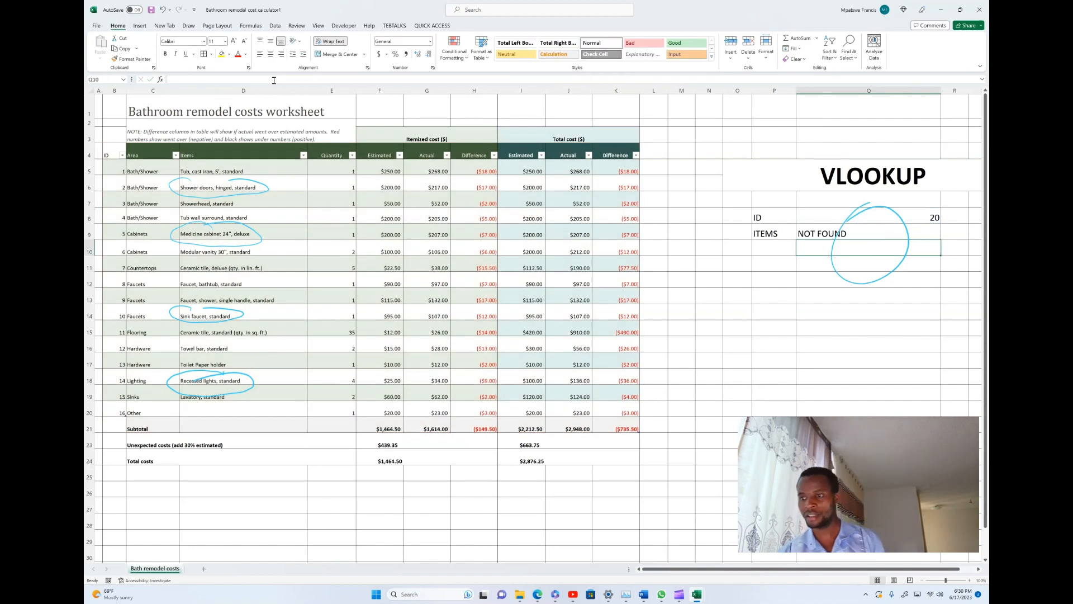
click(833, 233)
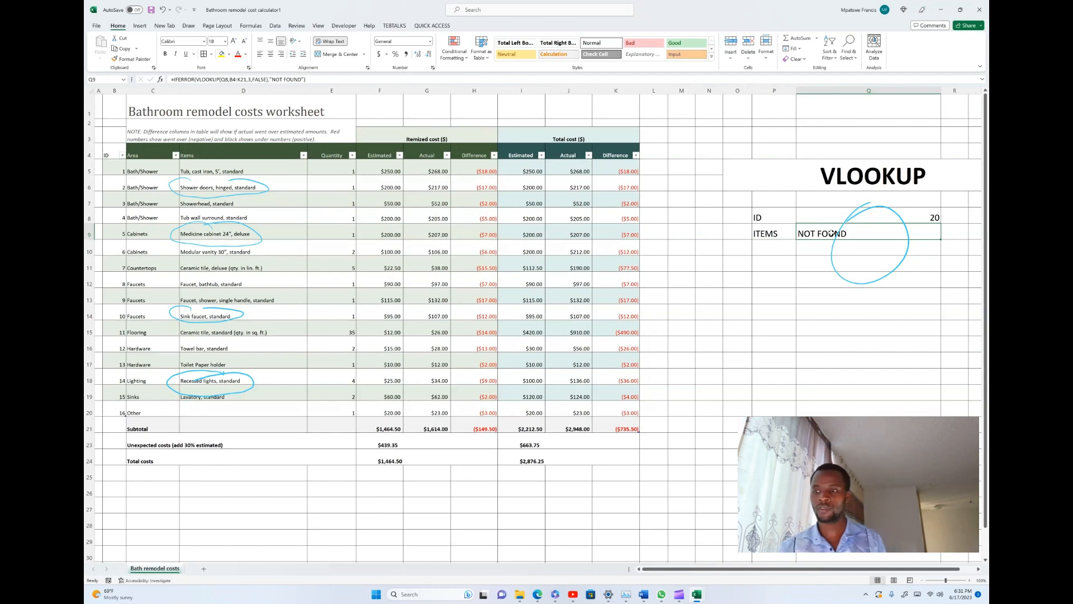
Enter 20 in cell B25, below the table in the ID column
click(117, 426)
click(112, 477)
text(20)
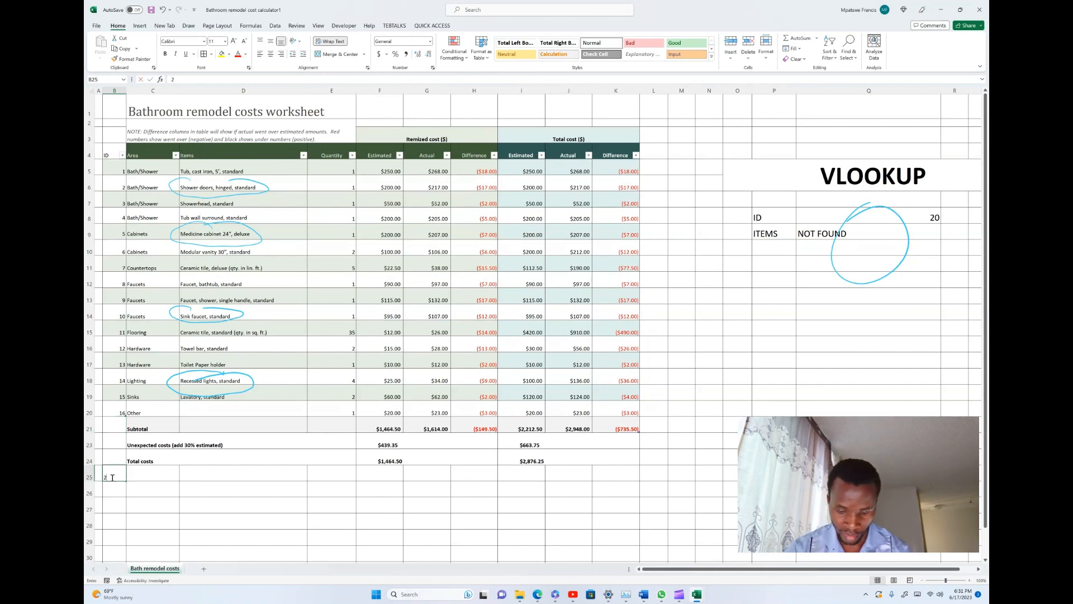
click(215, 477)
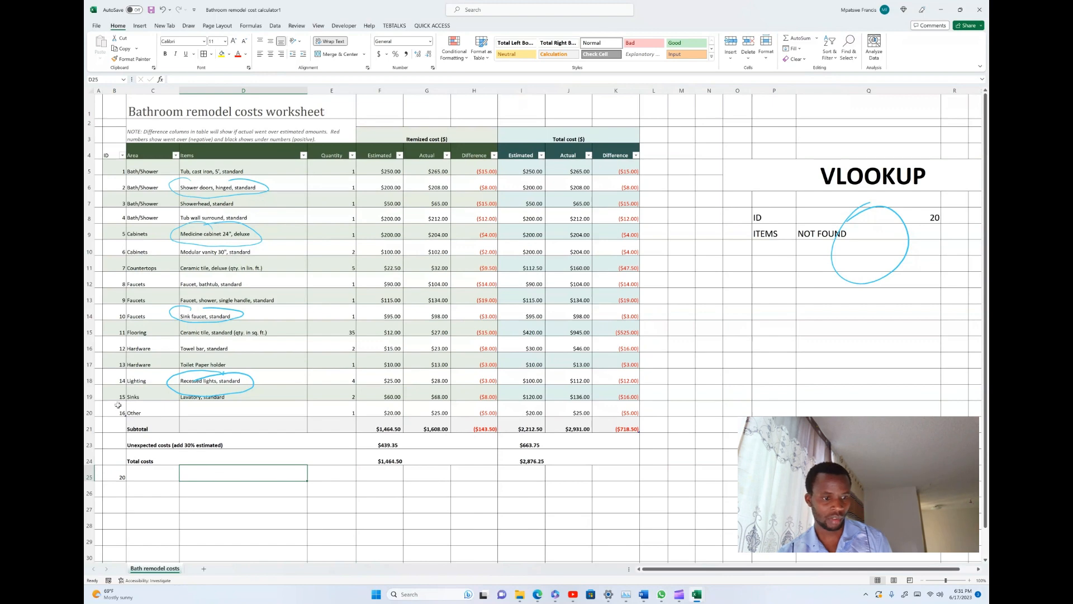
Change the ID of the "Recessed lights, standard" row in B18 to 20 to test the lookup
click(115, 382)
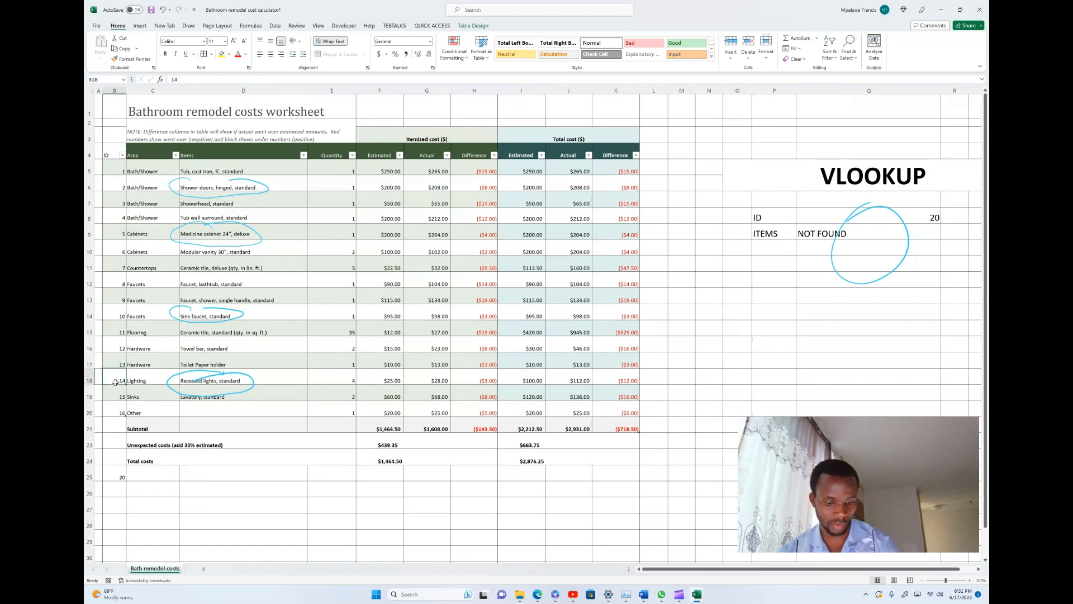
text(20)
click(210, 419)
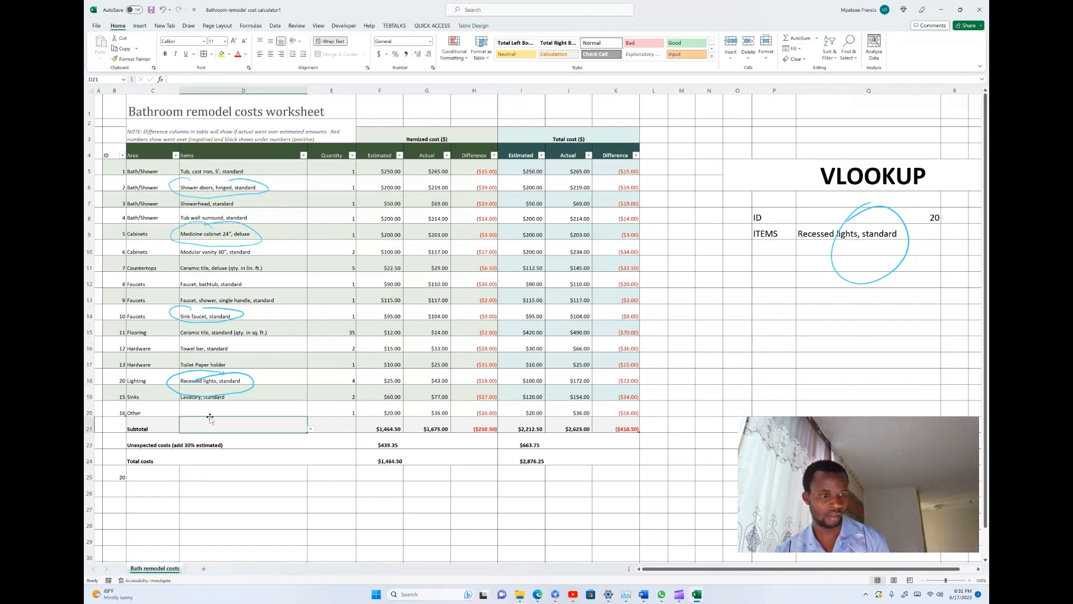
click(124, 383)
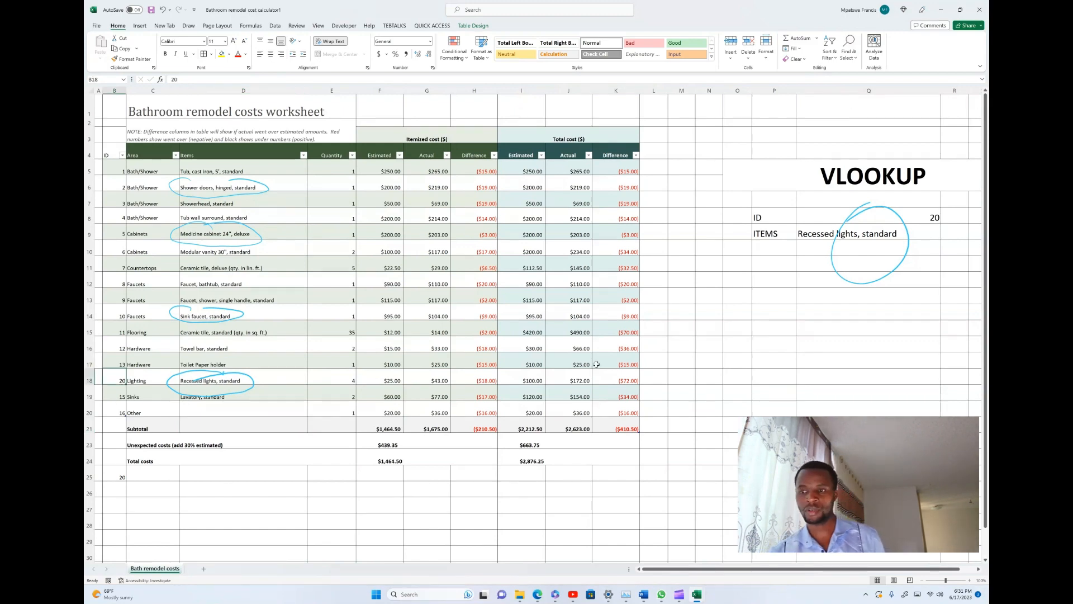
Set the lookup ID in Q8 to 100 to test the formula with an ID missing from the table
click(921, 217)
text(100)
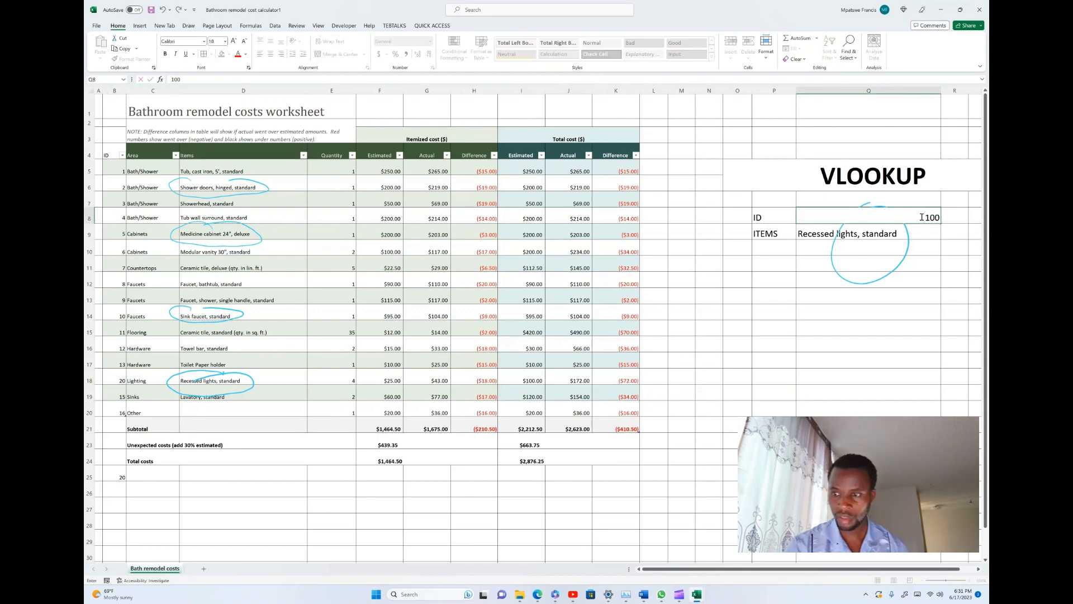
key(Return)
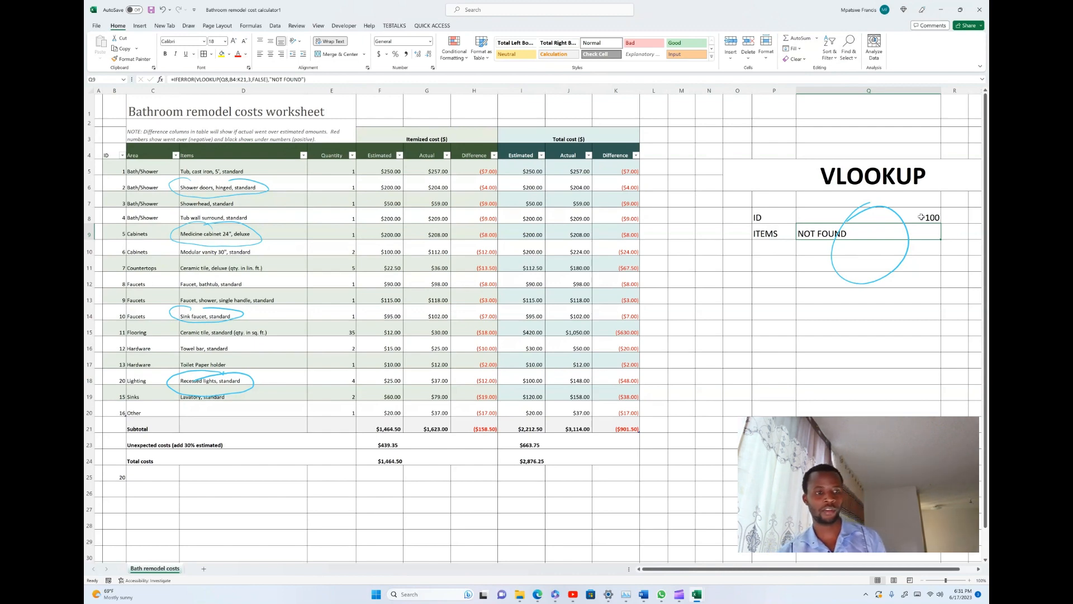
Set the lookup ID in Q8 to 5 to test the formula with an existing ID
click(925, 219)
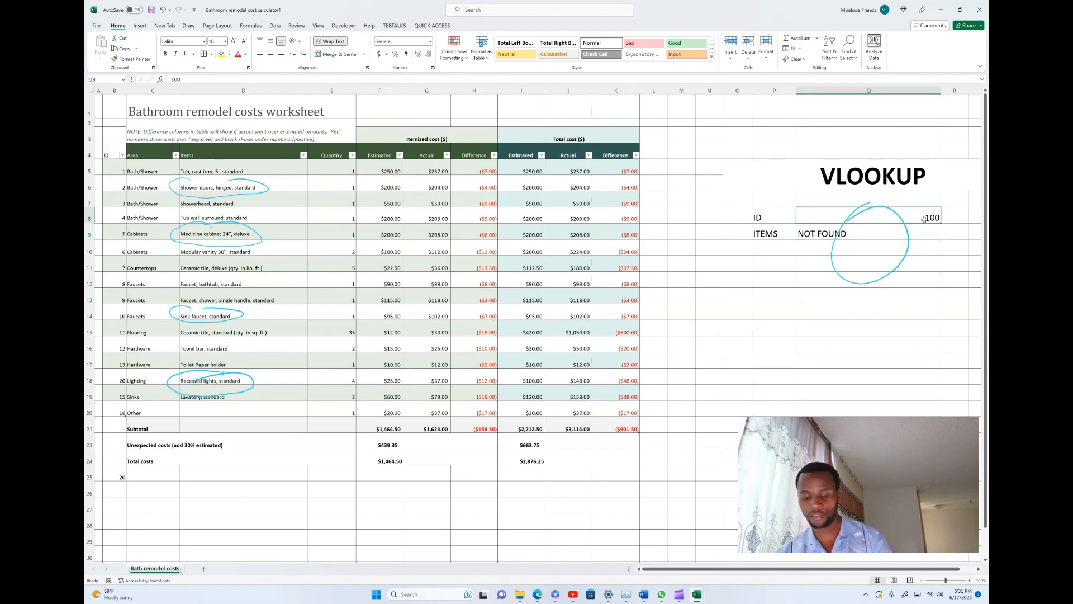
text(5)
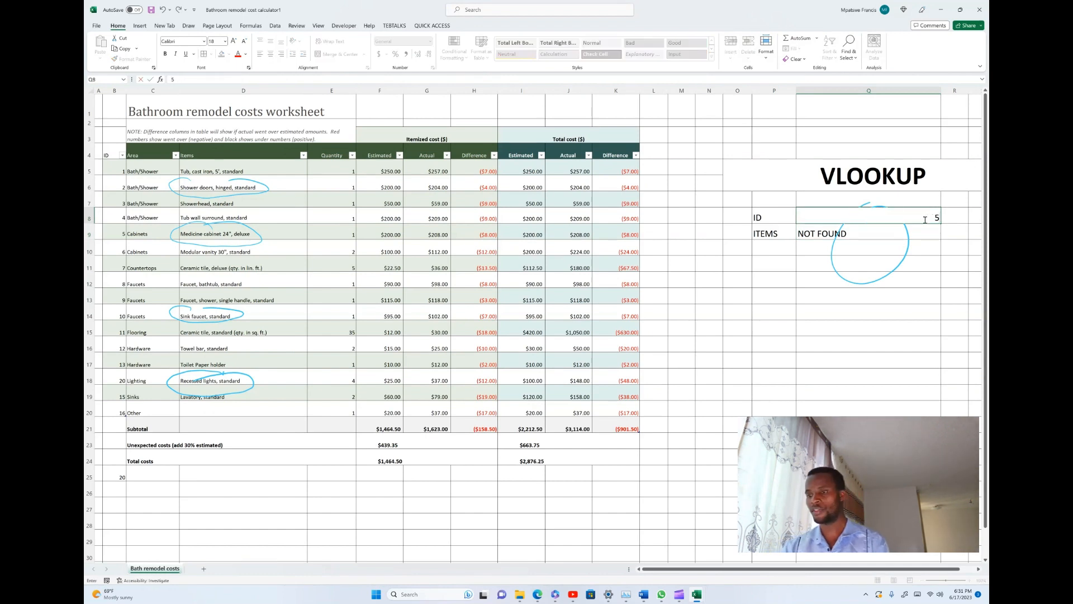
key(Return)
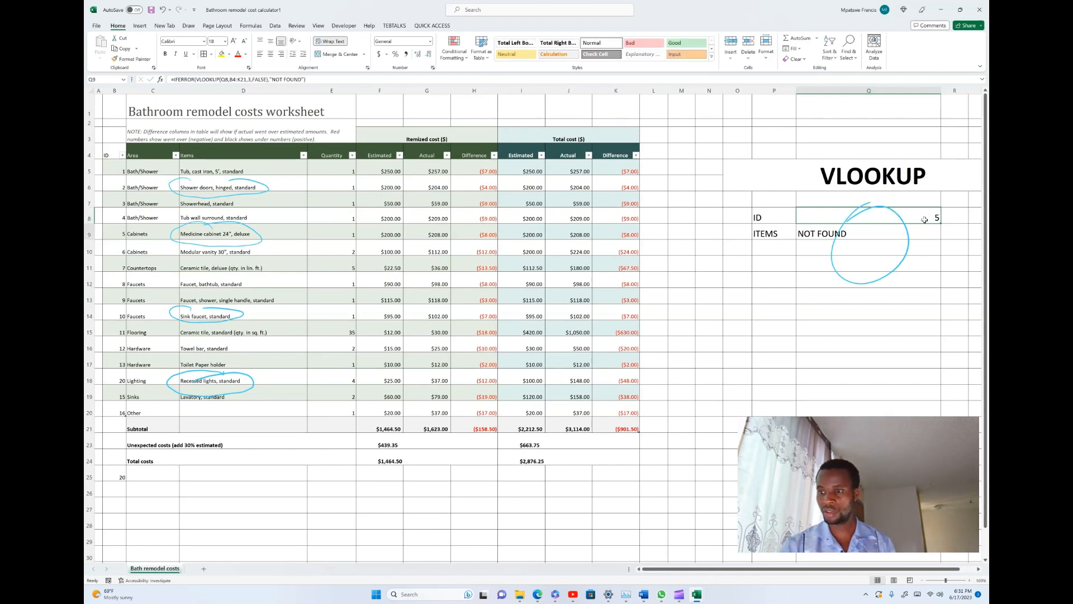
click(924, 228)
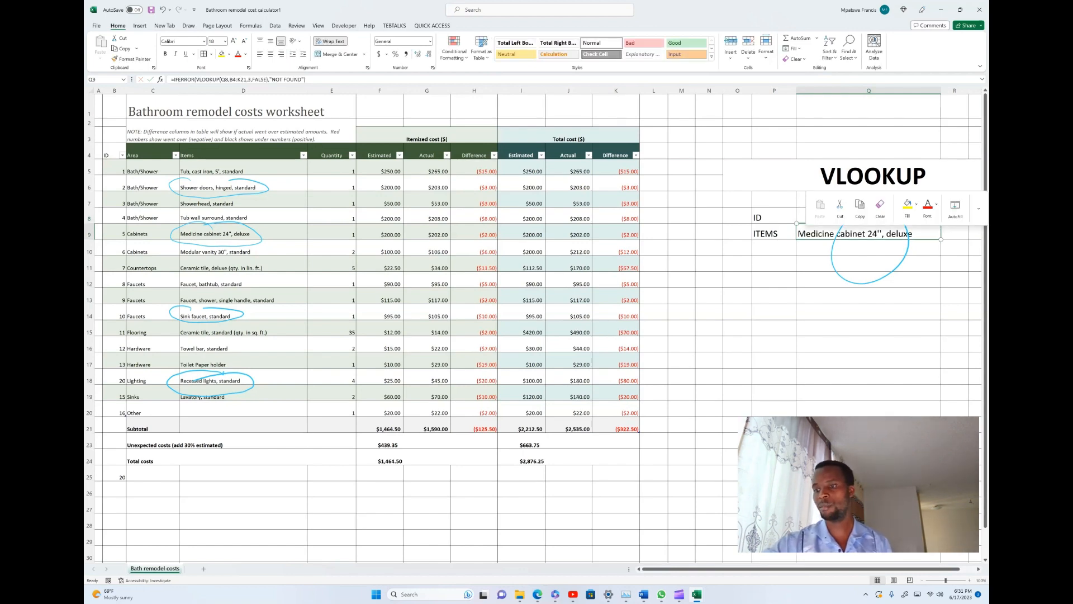
Delete the hand-drawn ink circle that overlaps the lookup result beneath the VLOOKUP heading
click(902, 263)
click(868, 392)
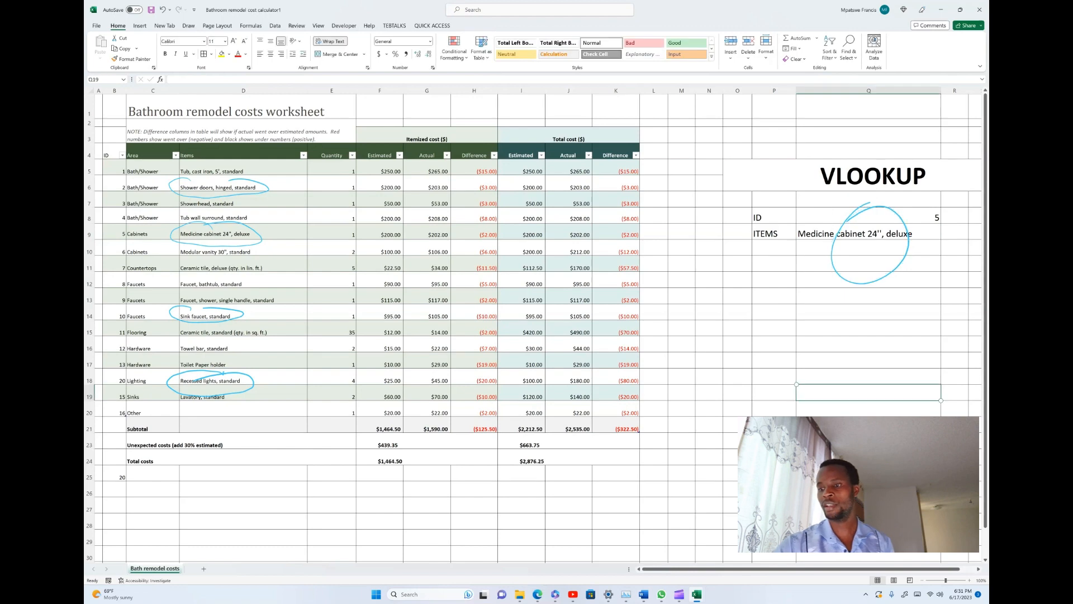
click(901, 263)
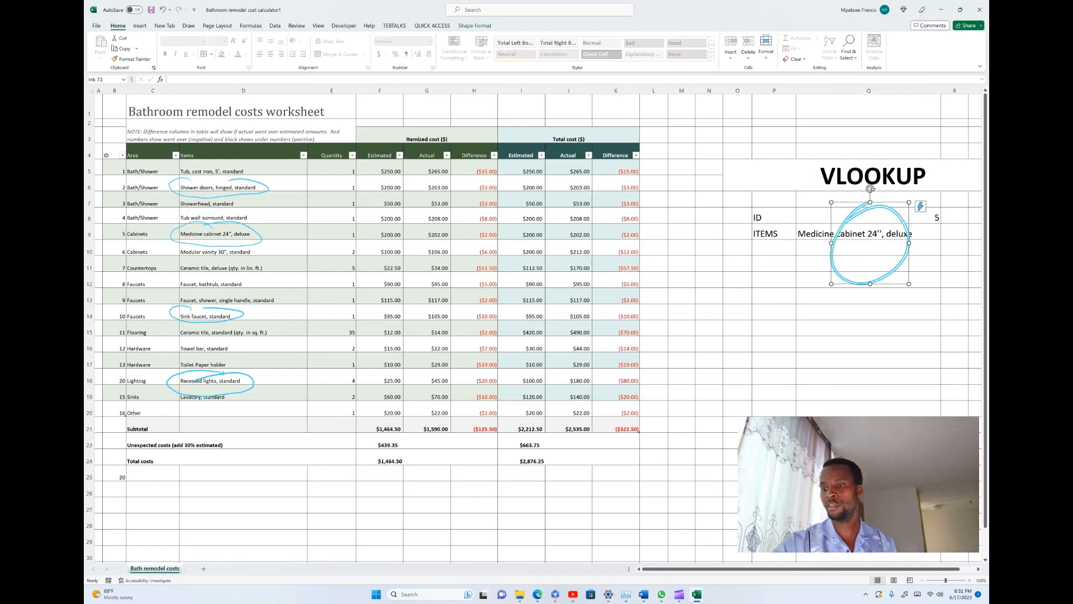
key(Delete)
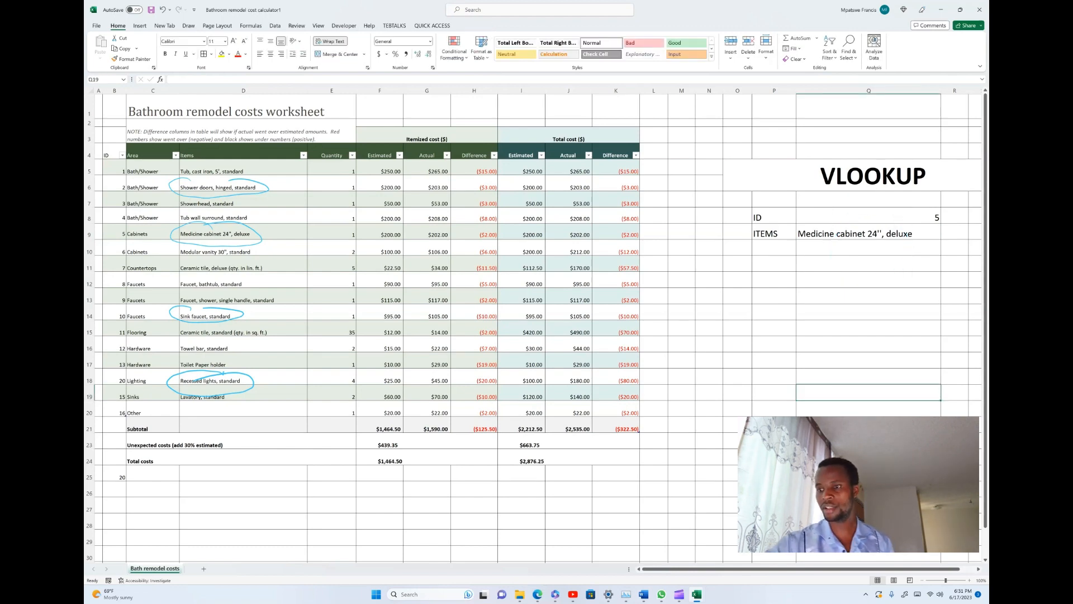
Set the lookup ID in Q8 to 6 to look up another item
click(884, 216)
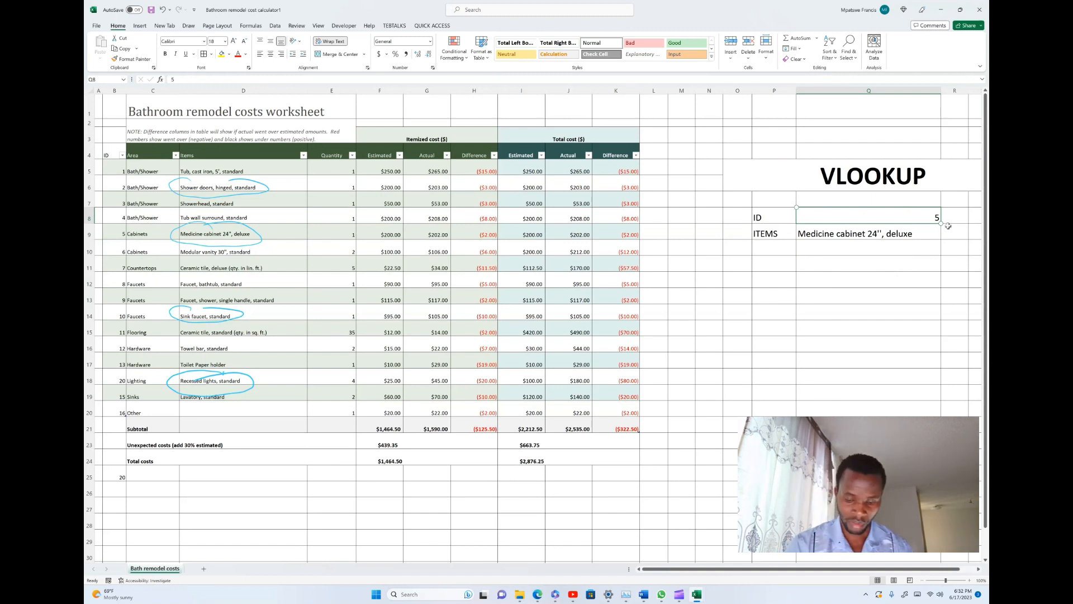
text(0)
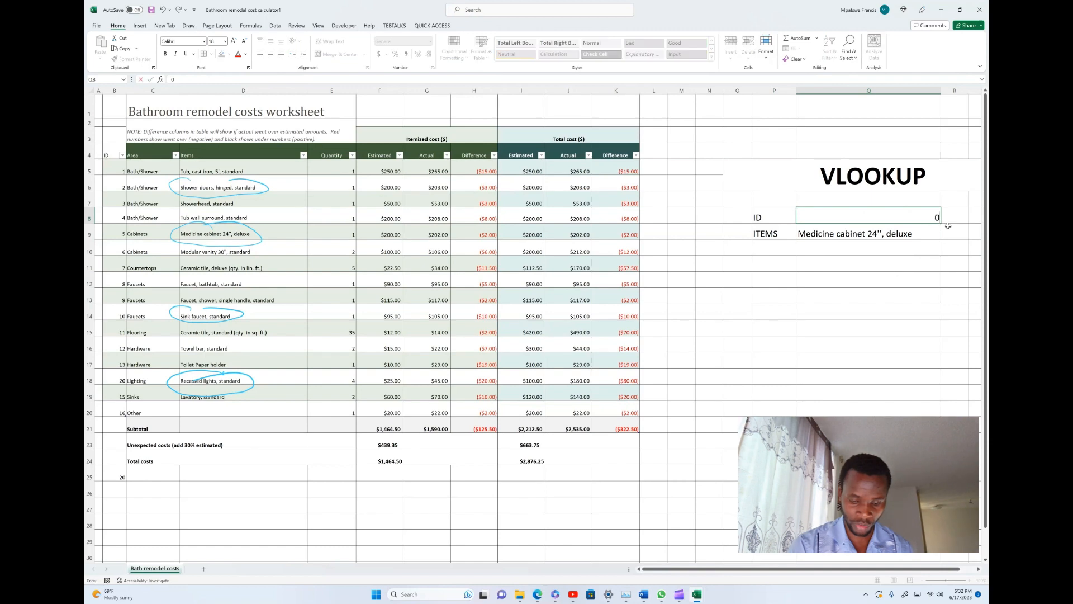
text(06)
key(Return)
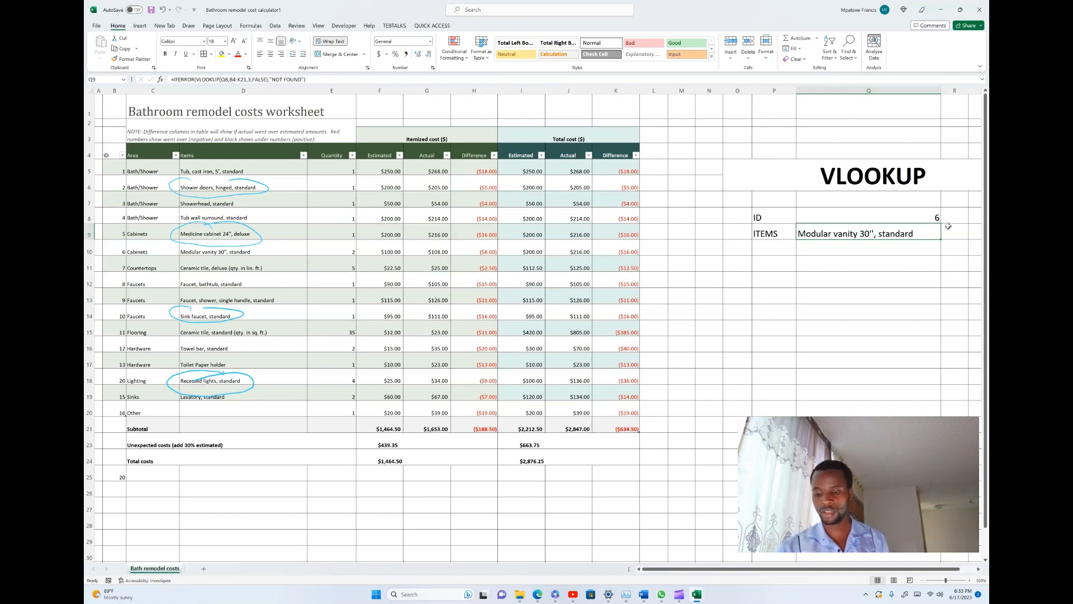
click(680, 594)
click(642, 562)
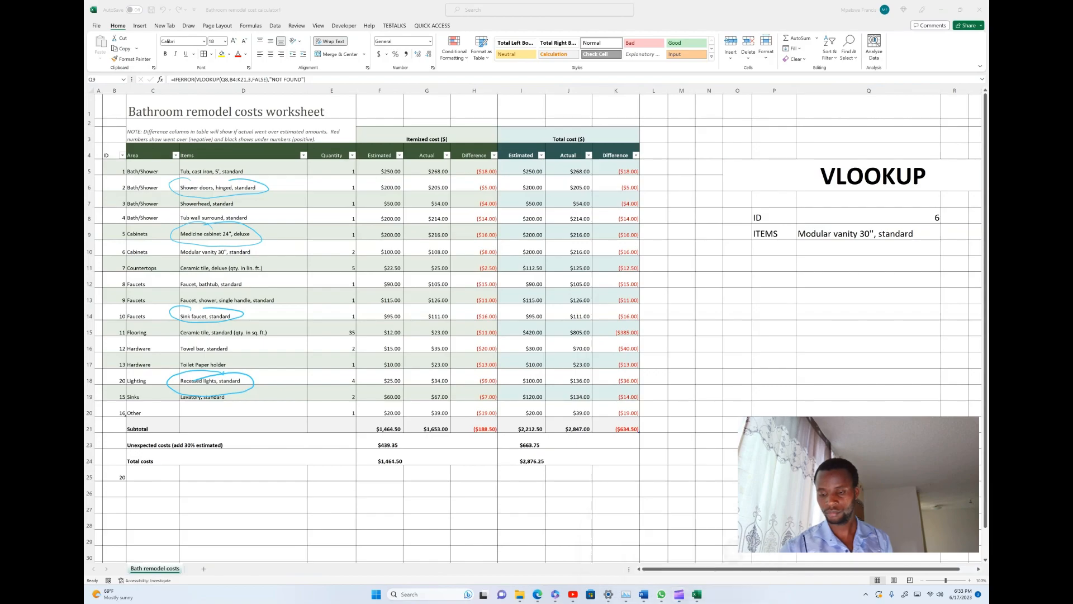